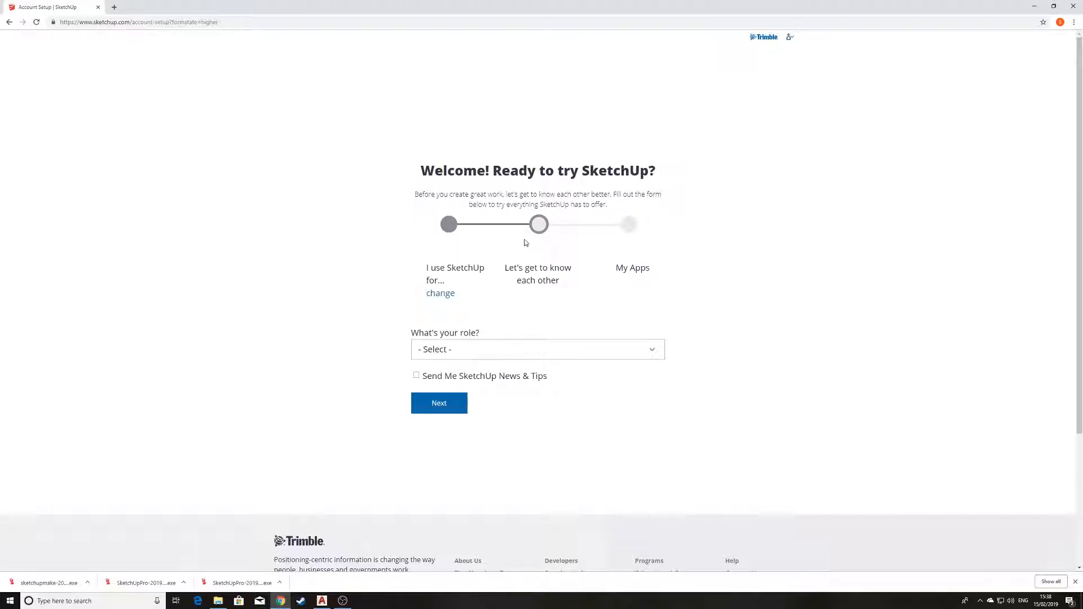
Set the role to Student in the SketchUp trial account setup form
click(520, 351)
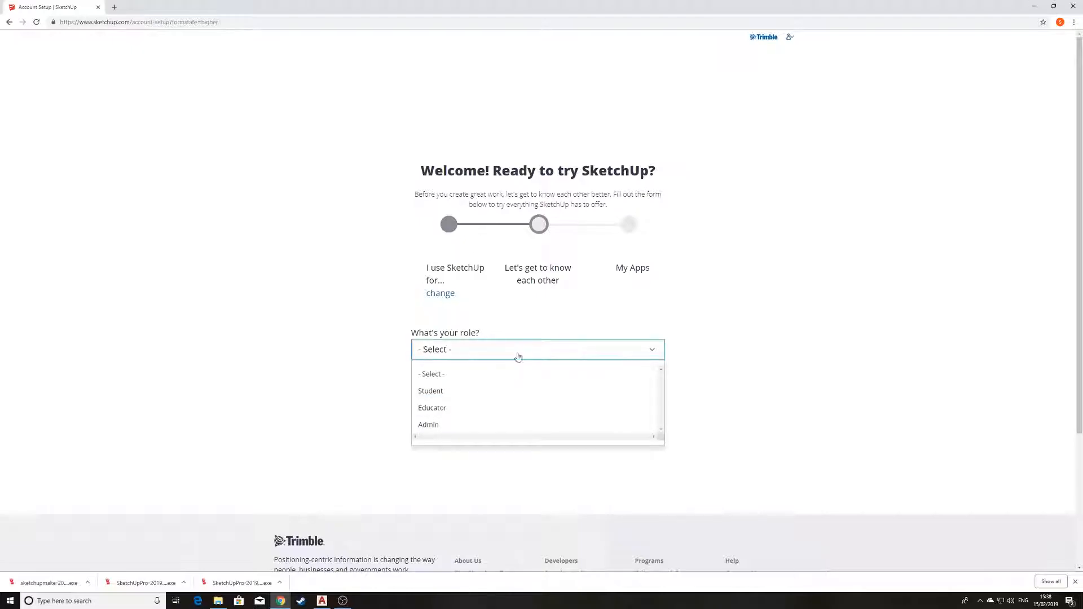
click(465, 406)
click(470, 356)
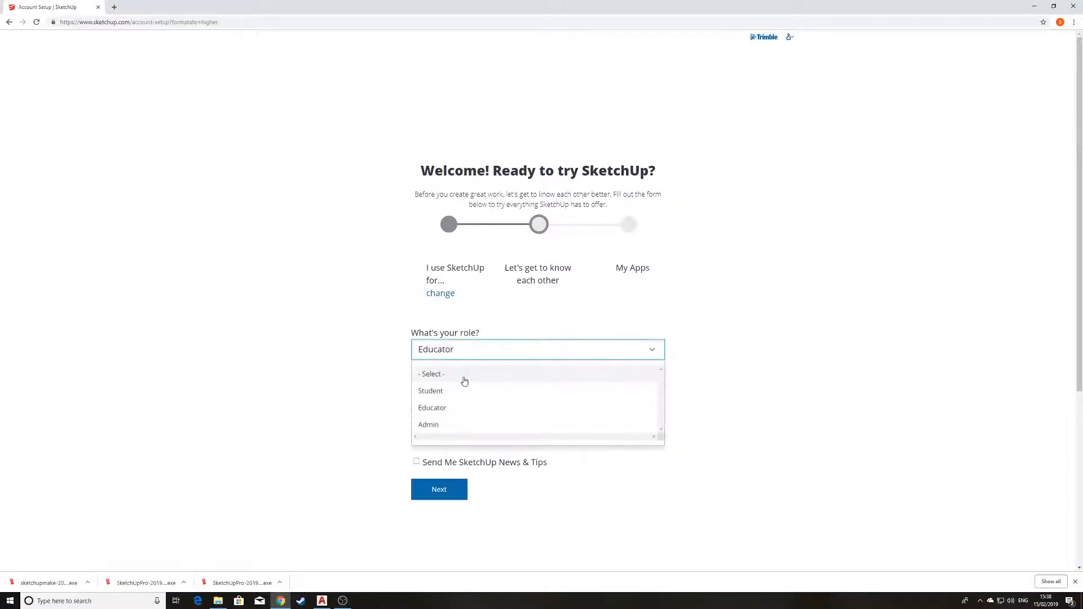
click(467, 389)
scroll(468, 390, down, 2)
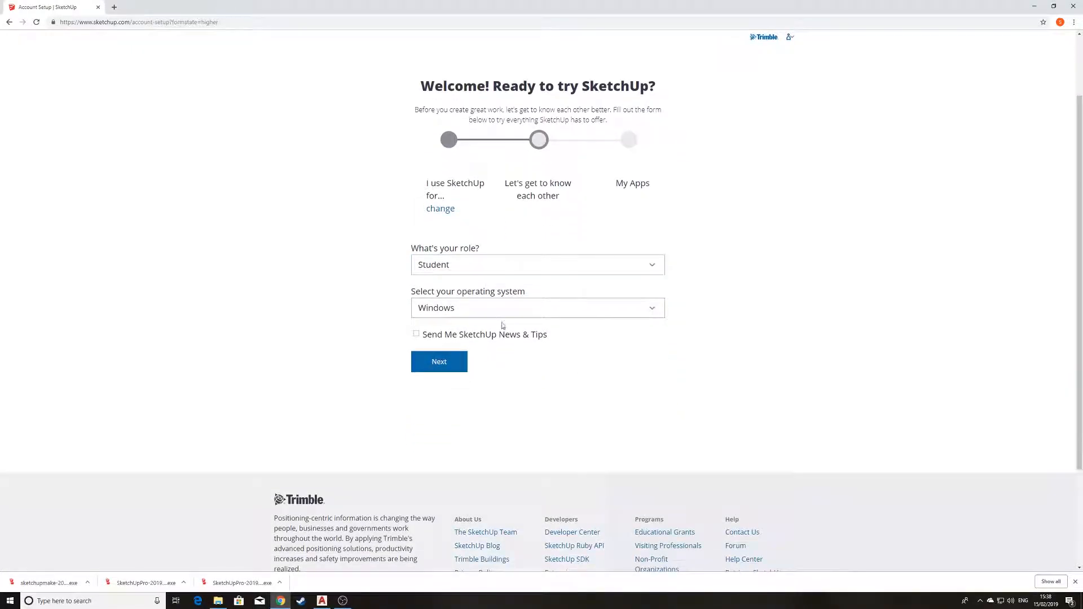
Keep Windows as the operating system and submit the form to download SketchUp Pro
click(515, 314)
scroll(503, 338, down, 2)
scroll(502, 327, up, 2)
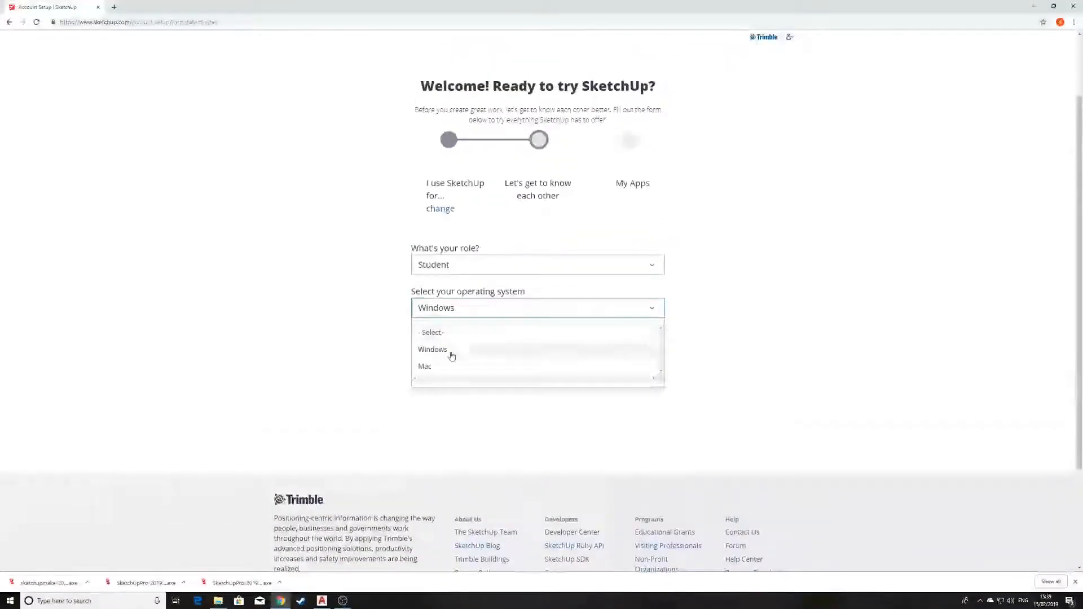
click(467, 308)
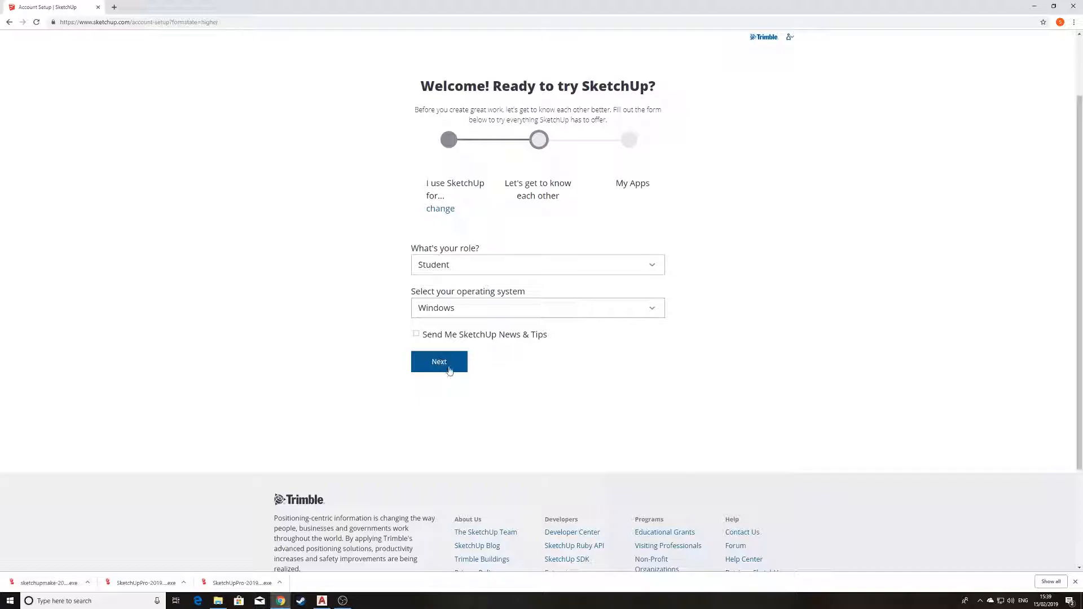
scroll(467, 380, up, 1)
click(449, 406)
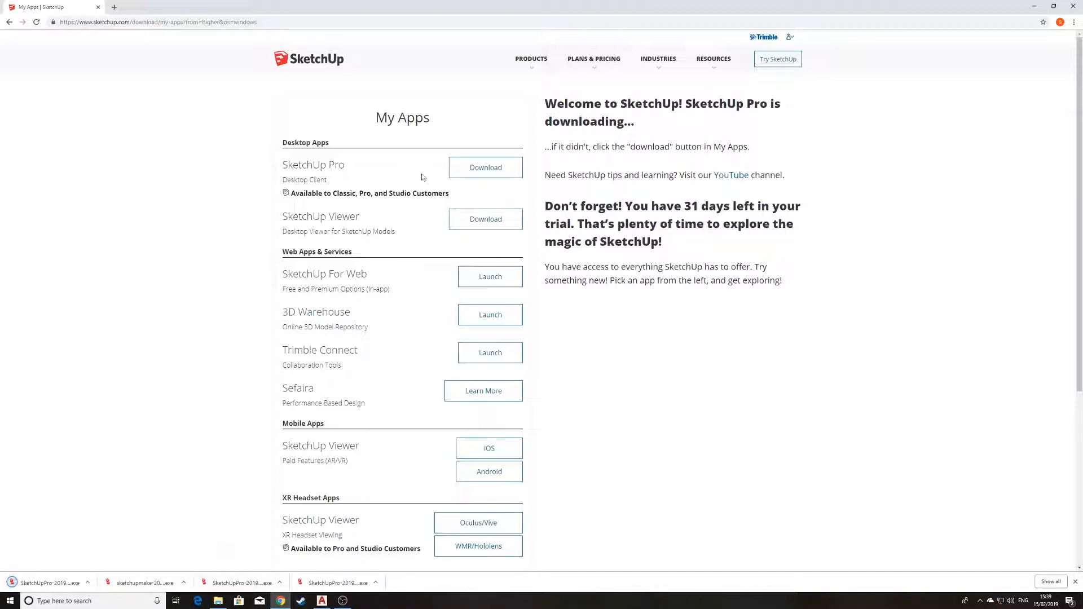
Minimise the browser, launch SketchUp 2019 from the desktop and start a new model with the Architectural Millimeters template
click(1034, 6)
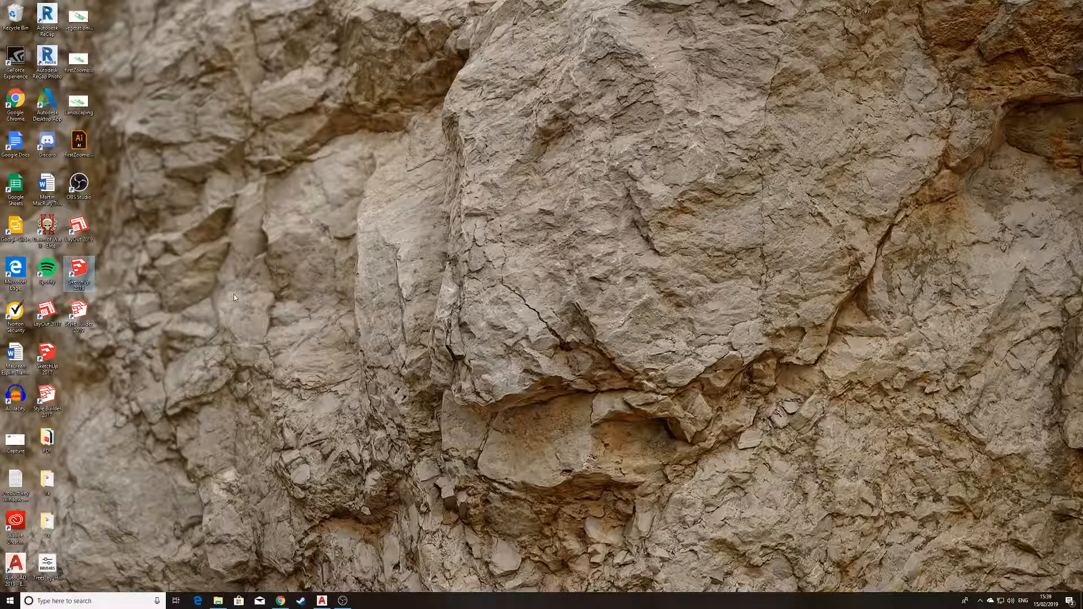
double_click(79, 270)
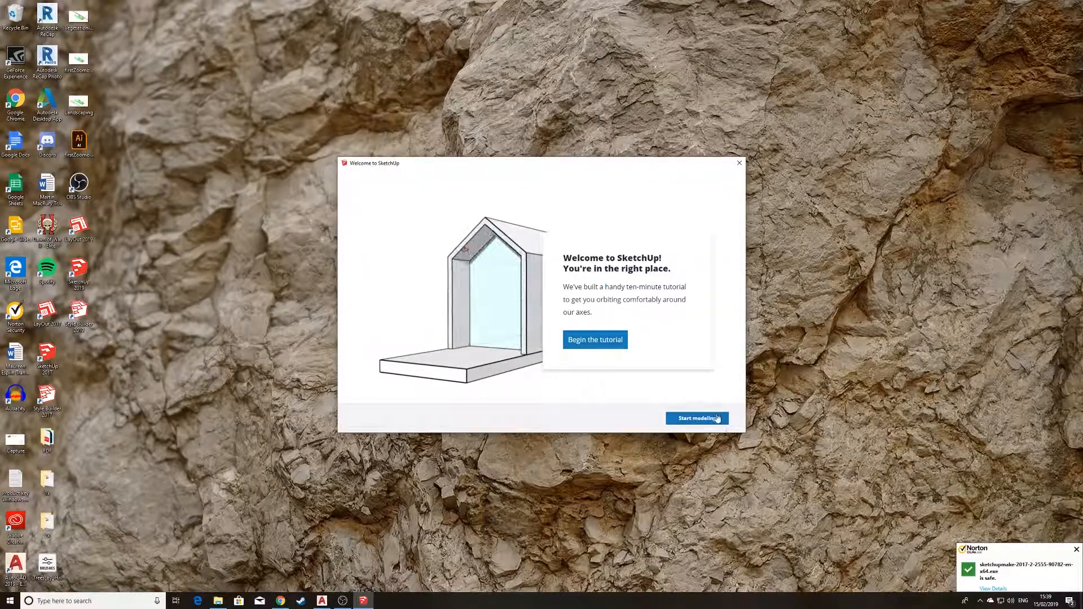
click(697, 418)
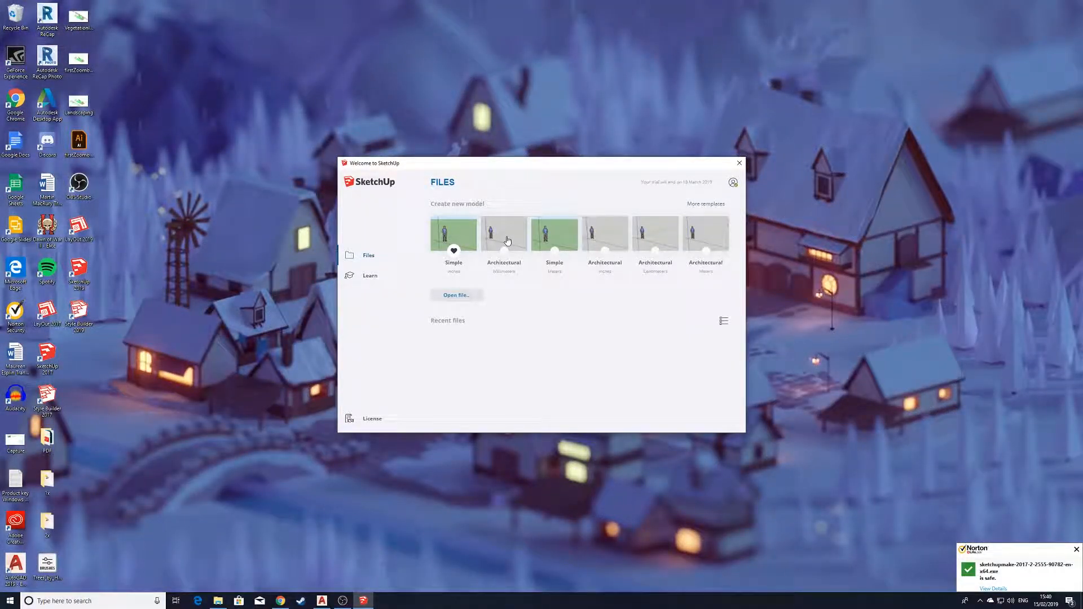
click(500, 249)
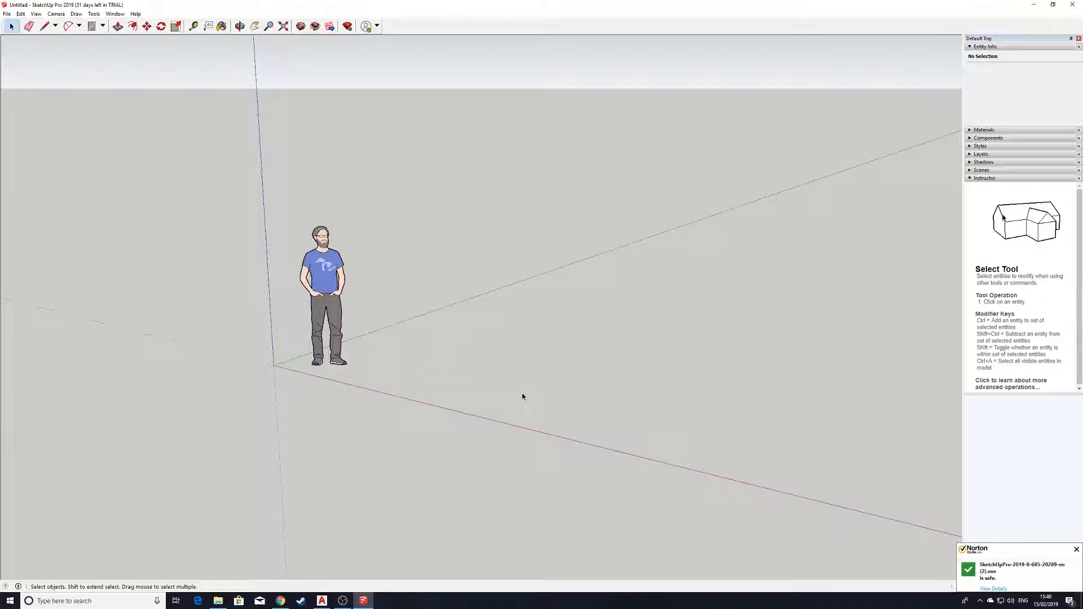
Dismiss the Norton notification and delete the default human figure beside the origin
click(1075, 550)
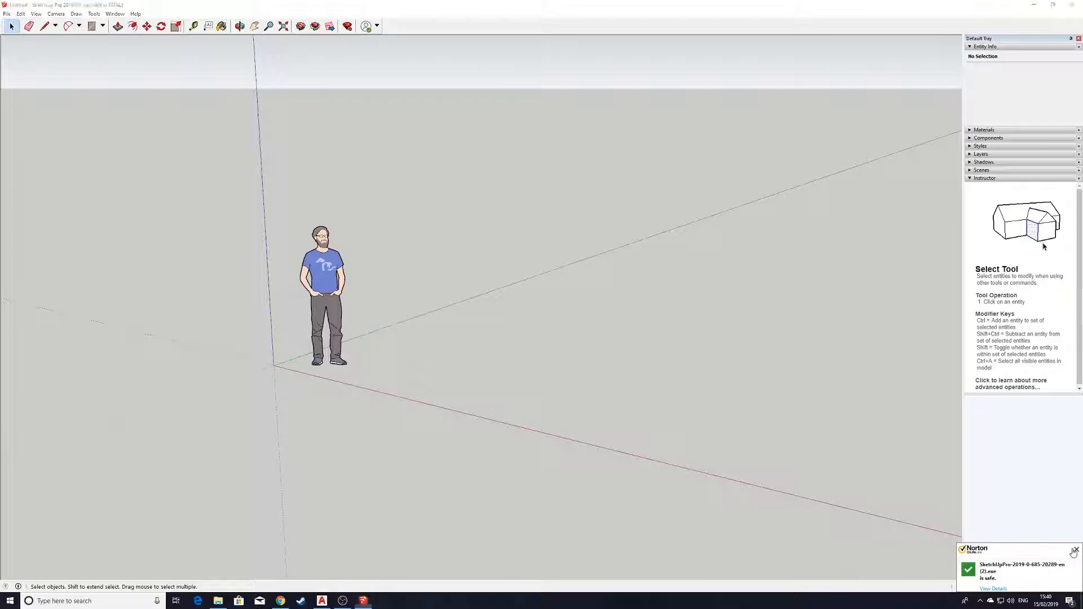
click(327, 273)
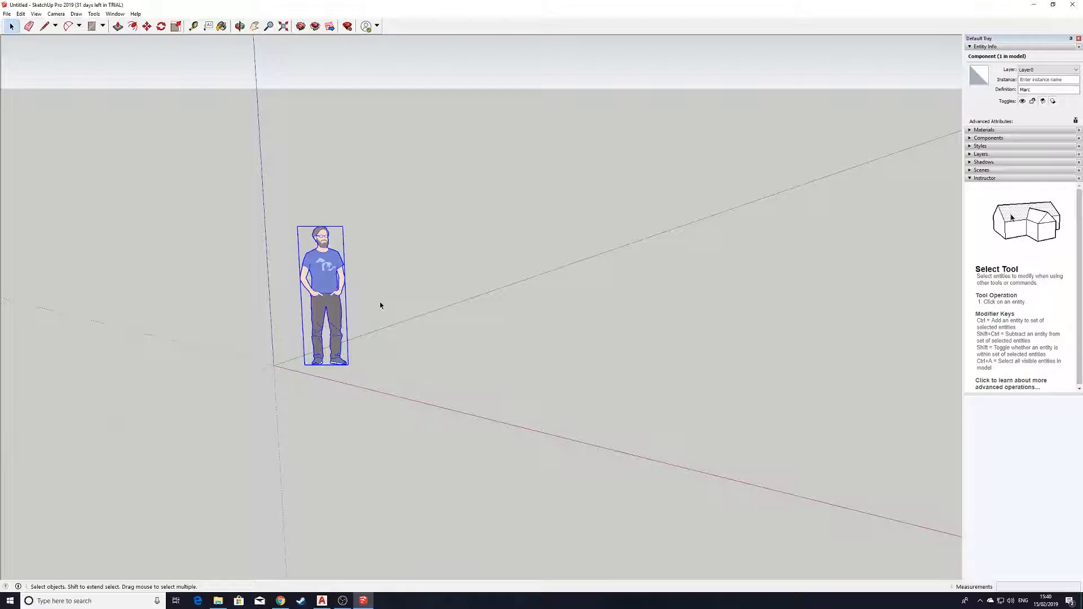
key(Delete)
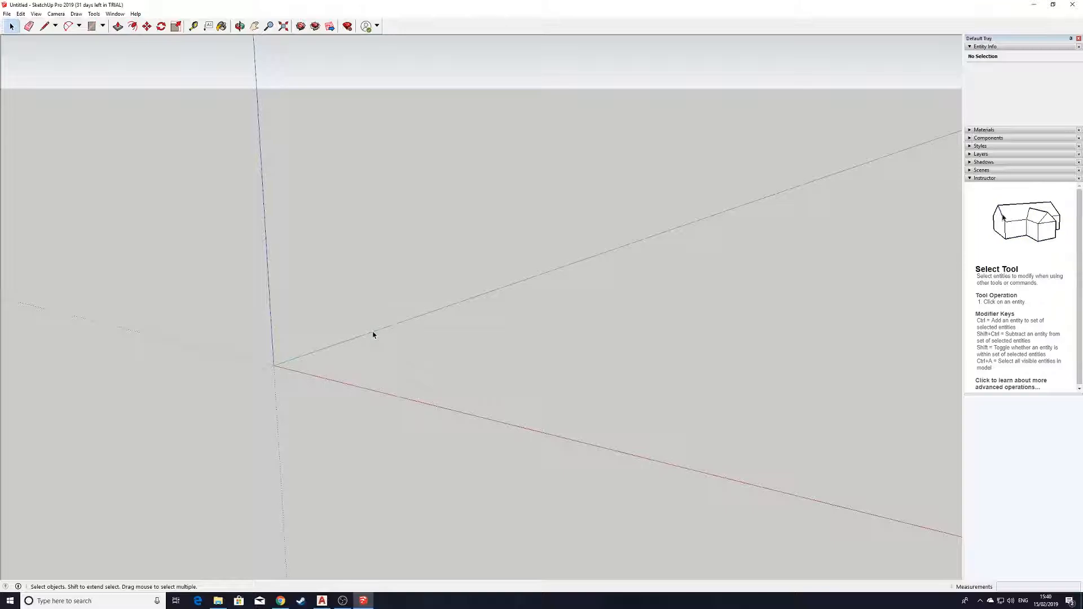
Examine the empty modelling space around the axes origin from different distances and angles
scroll(373, 335, down, 3)
scroll(373, 335, up, 3)
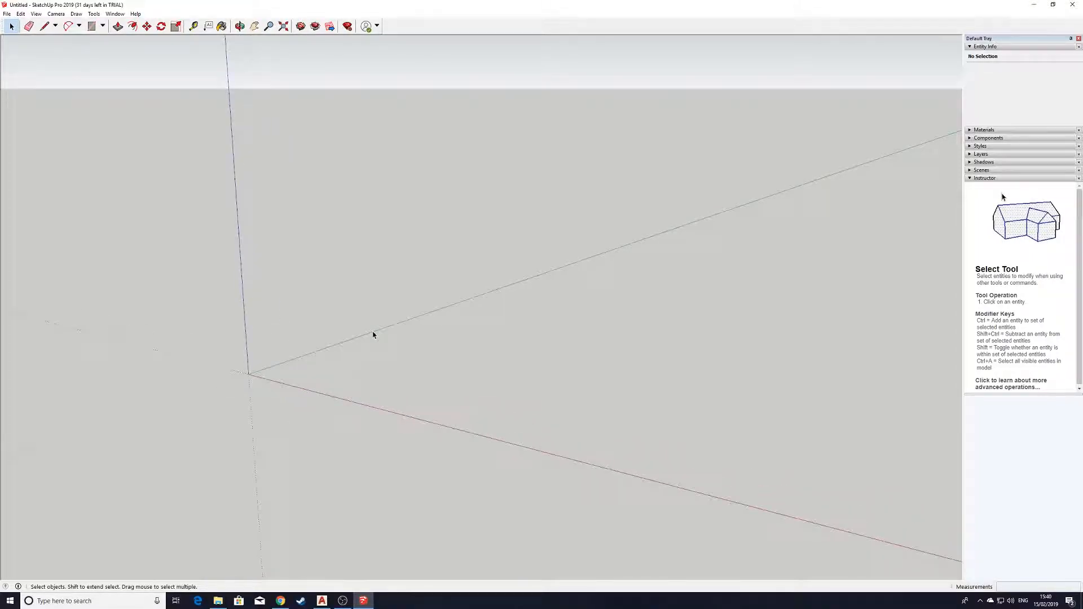
scroll(373, 335, down, 3)
scroll(373, 335, up, 4)
scroll(367, 336, down, 4)
scroll(352, 335, up, 4)
scroll(350, 335, up, 2)
scroll(344, 337, down, 3)
scroll(332, 350, up, 3)
scroll(325, 351, down, 3)
scroll(324, 349, up, 4)
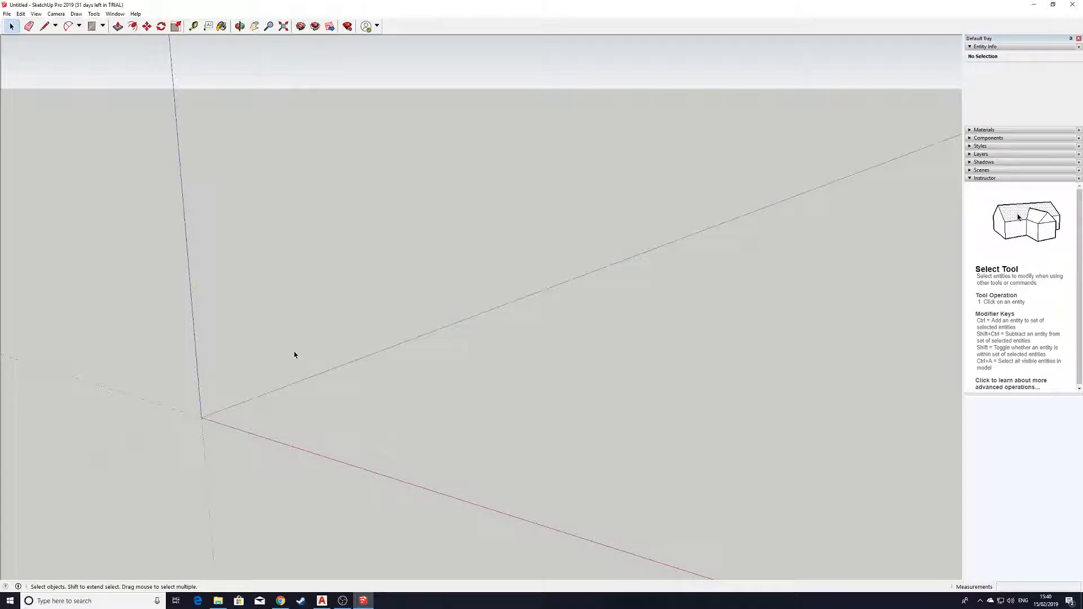
middle_drag(297, 356, 376, 338)
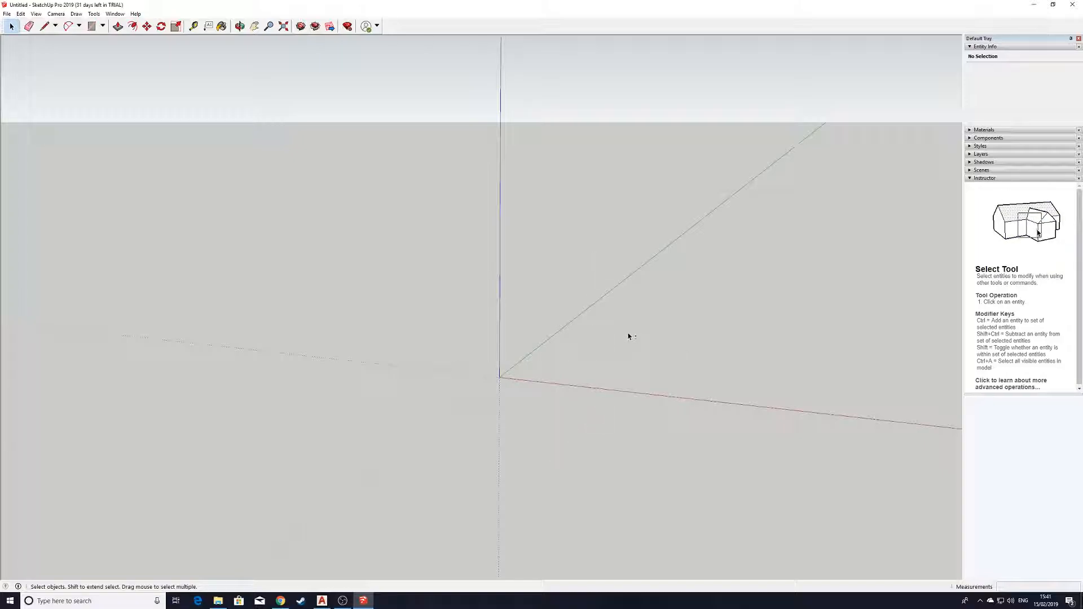
middle_drag(628, 337, 454, 302)
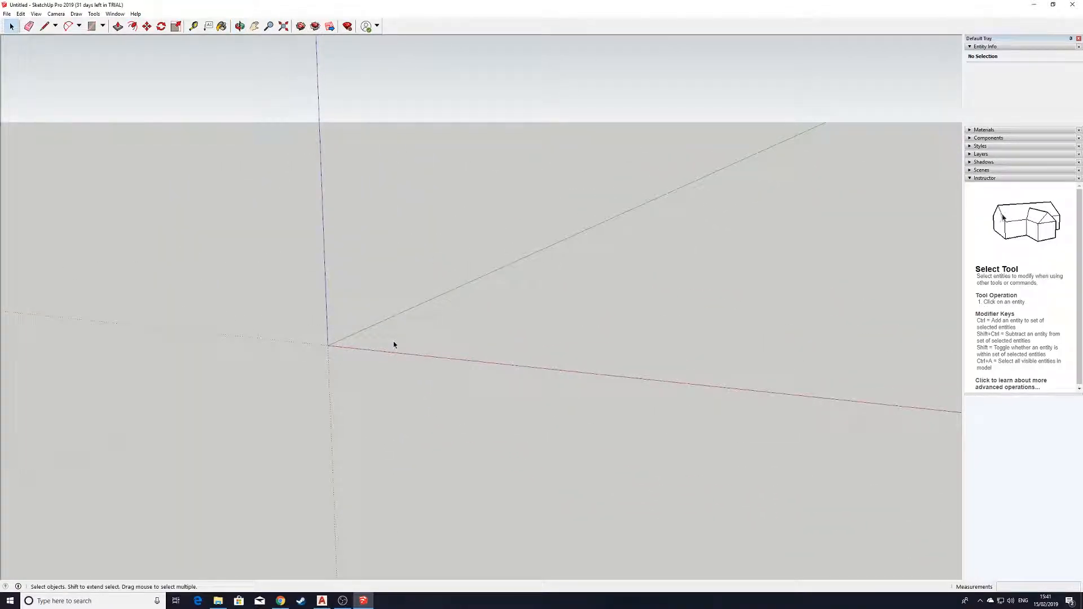
shift+middle_drag(394, 344, 468, 355)
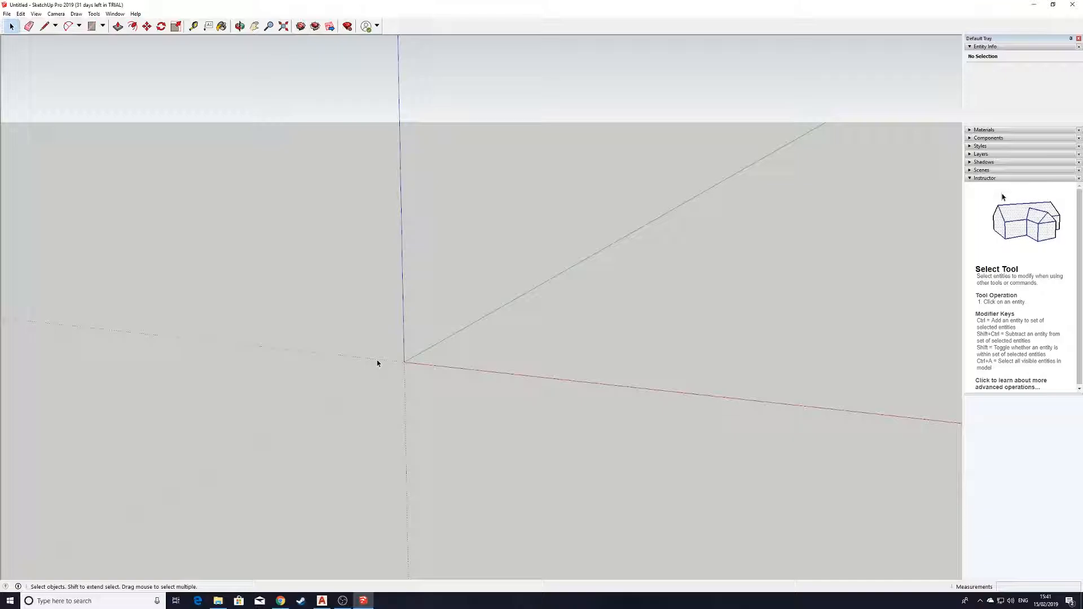
middle_drag(479, 346, 362, 380)
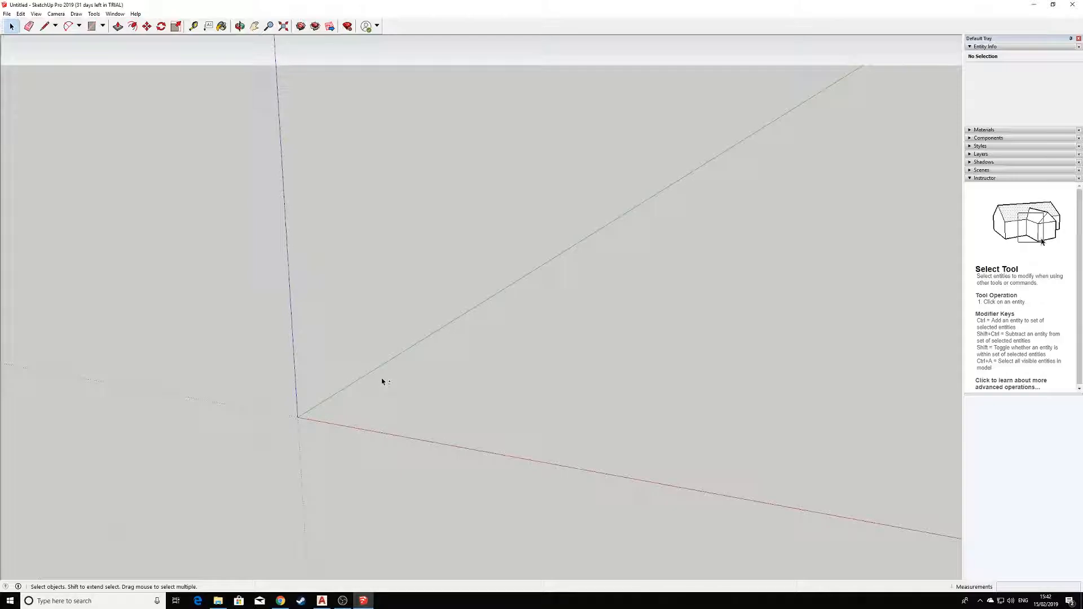
shift+middle_drag(375, 386, 453, 316)
key(space)
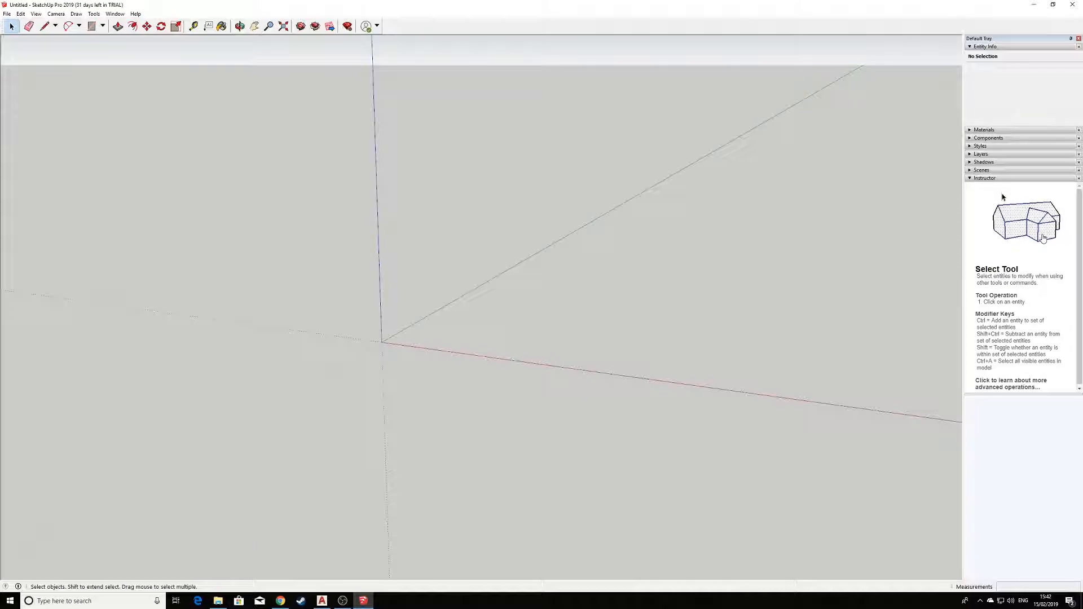
Check the Push/Pull tool's instructions and look at the available style collections
click(118, 26)
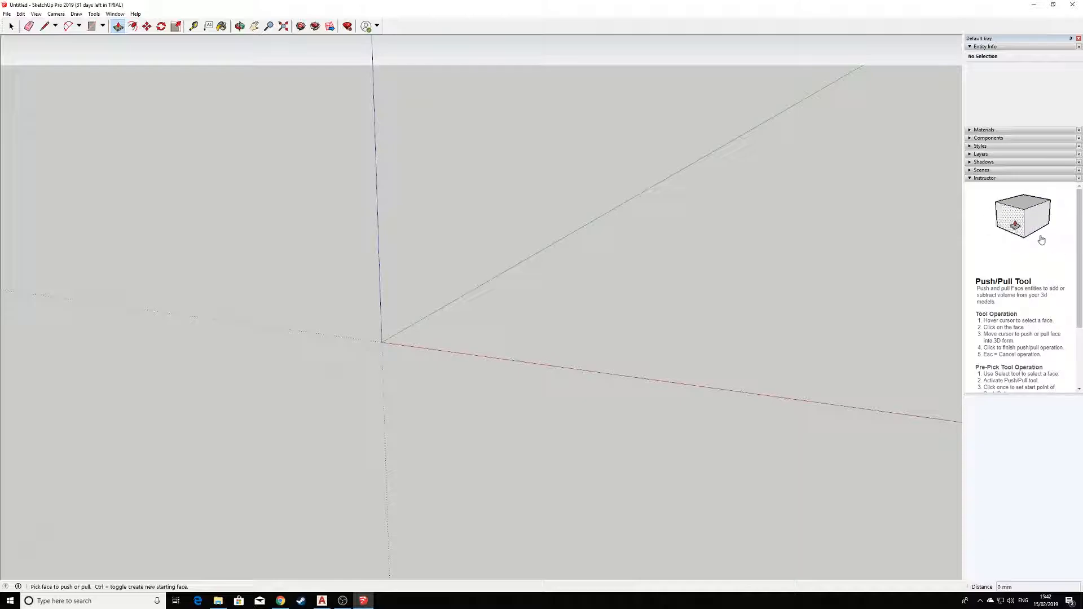
click(981, 146)
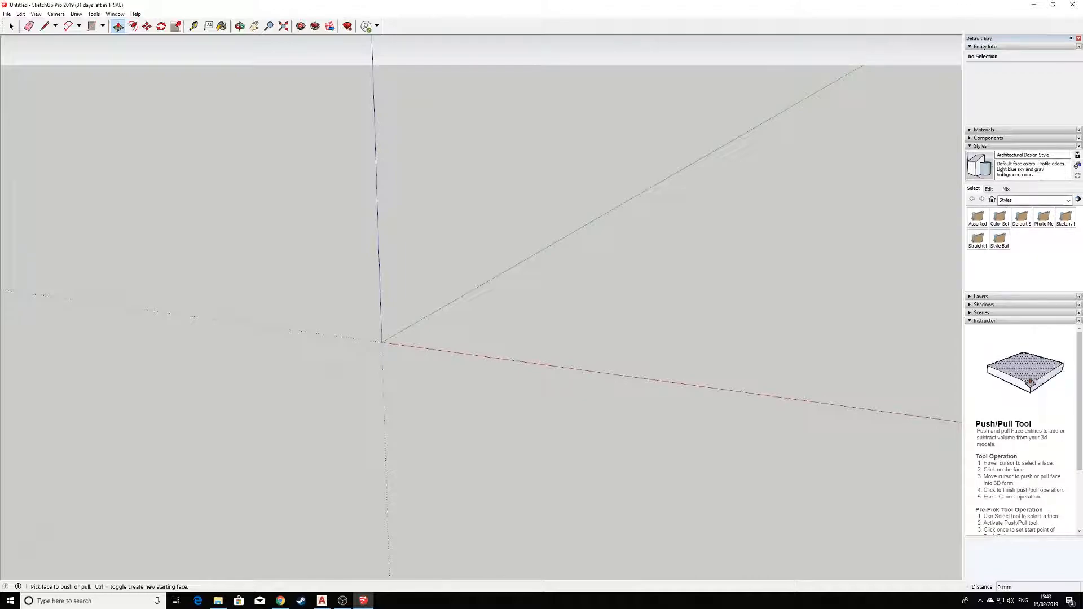
click(984, 146)
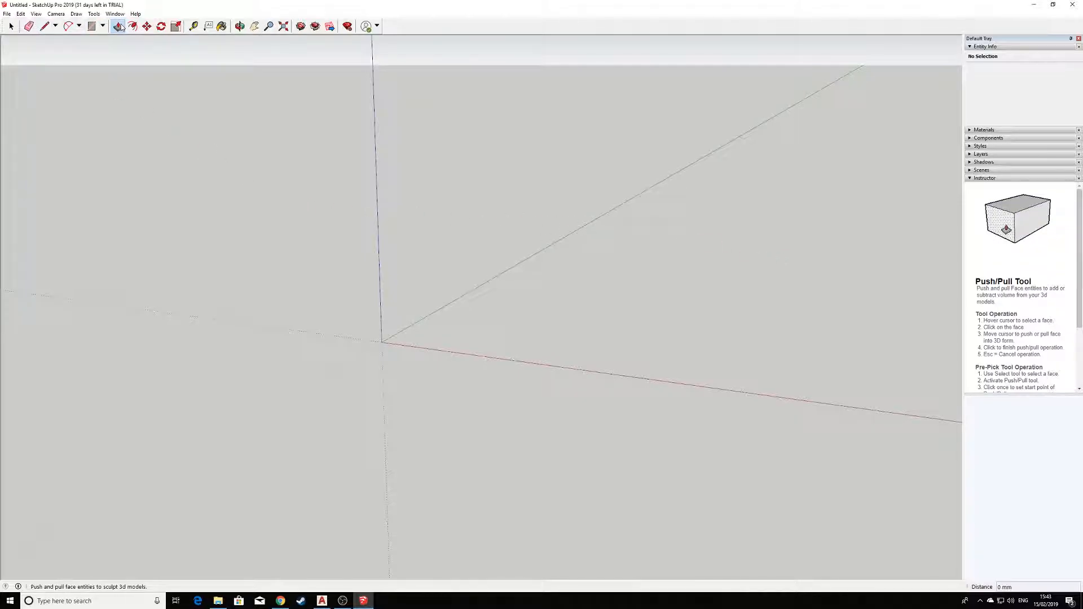
Draw a trial rectangle about 2330 by 6711 mm on the ground near the origin, and undo it
click(92, 26)
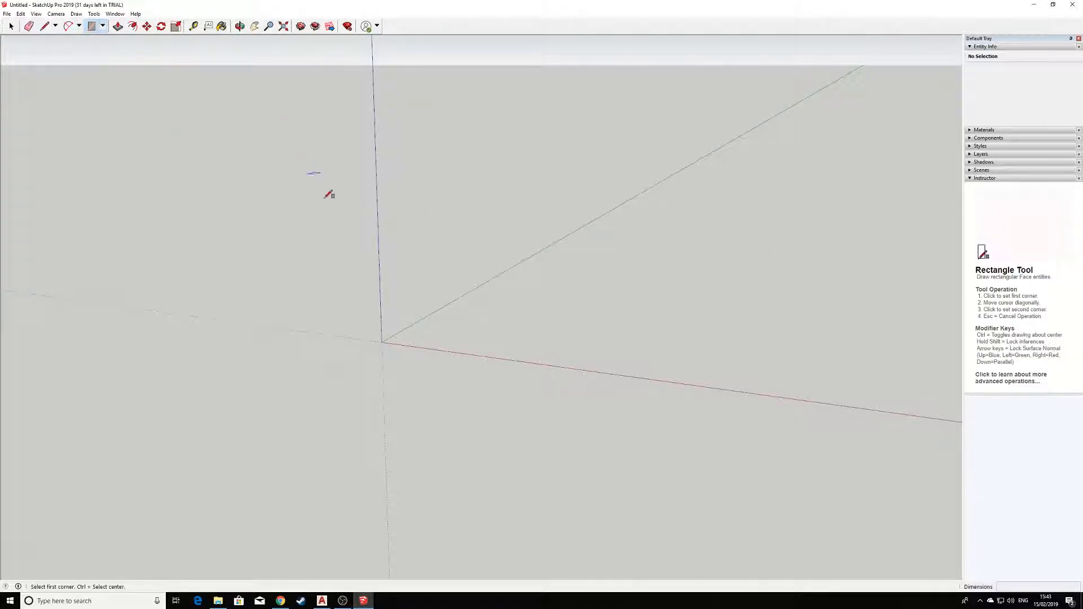
click(407, 337)
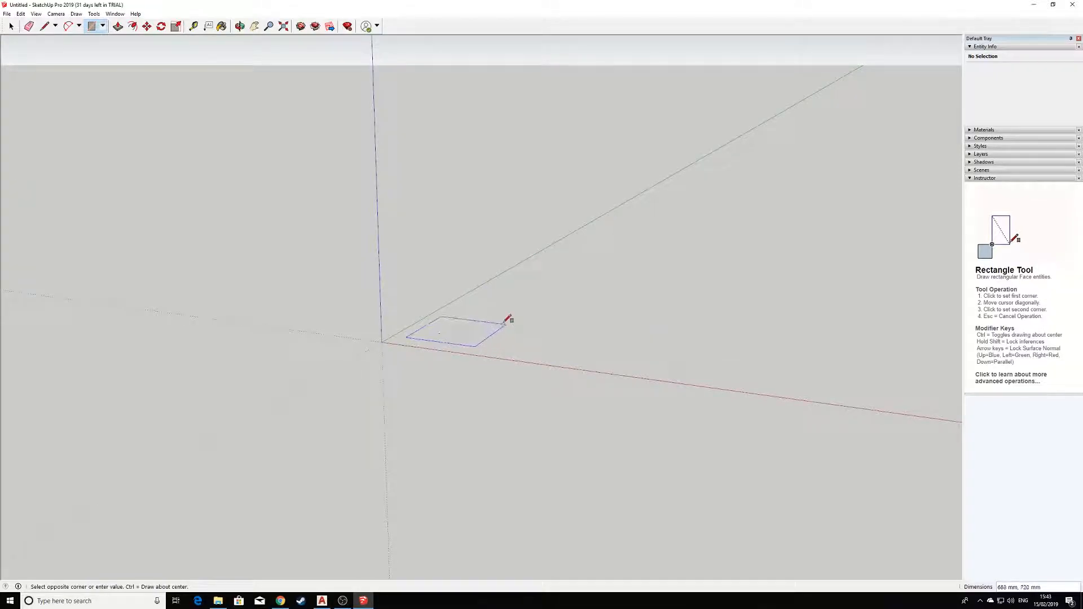
key(Escape)
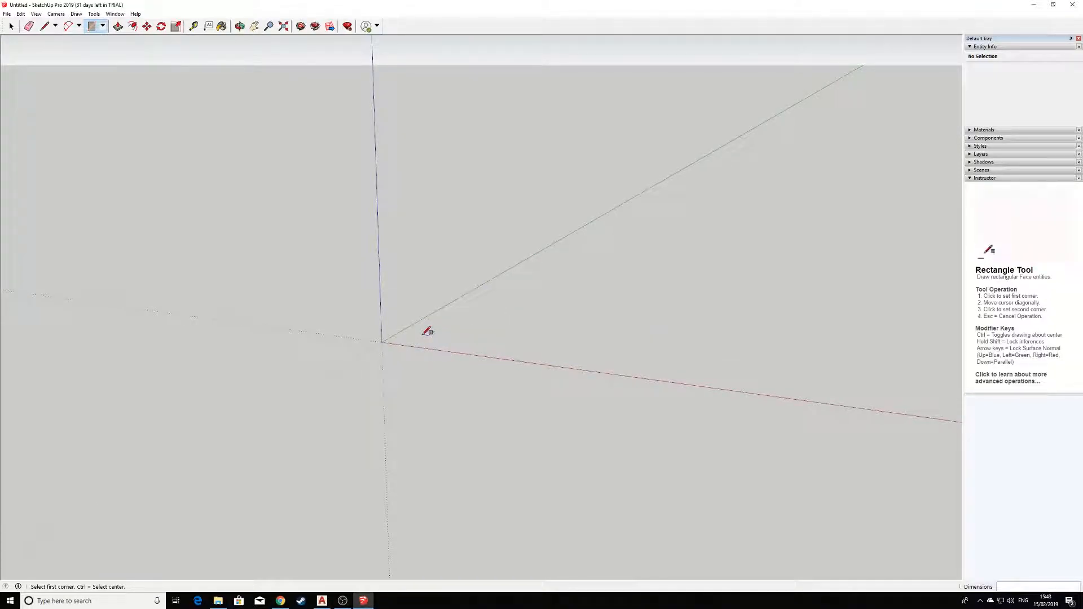
click(404, 337)
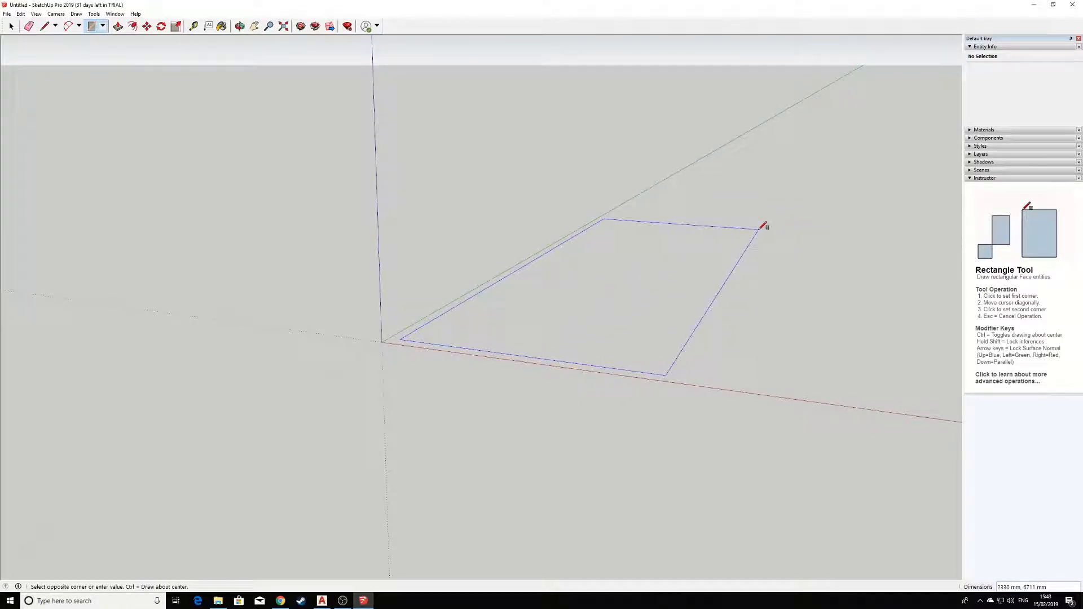
click(758, 229)
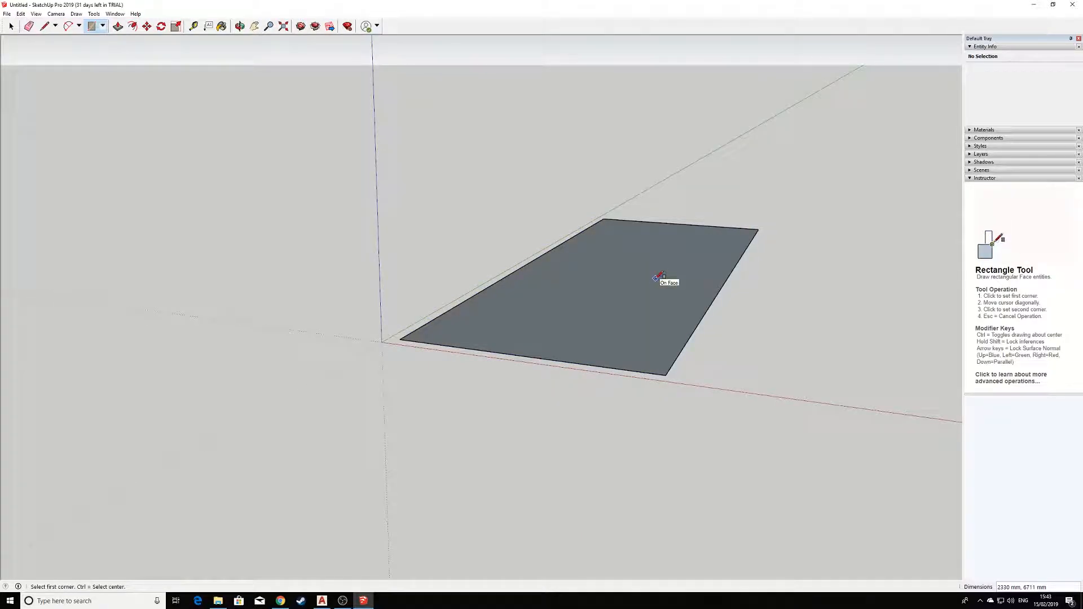
key(ctrl+z)
Draw a ground rectangle about 2819 by 6254 mm near the origin and pull it up about 1248 mm into a box
click(413, 339)
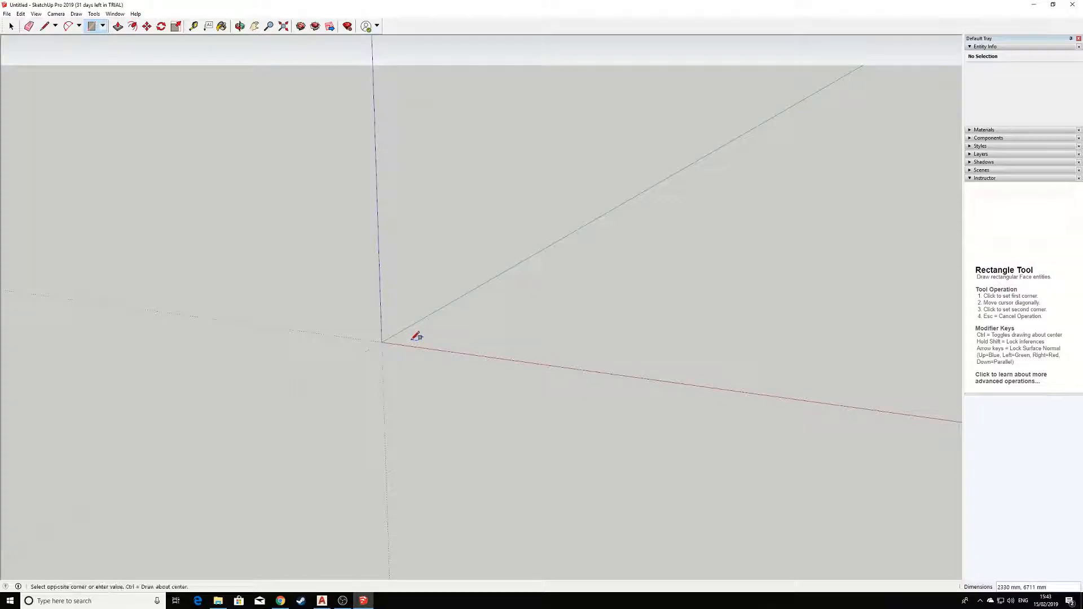
click(799, 237)
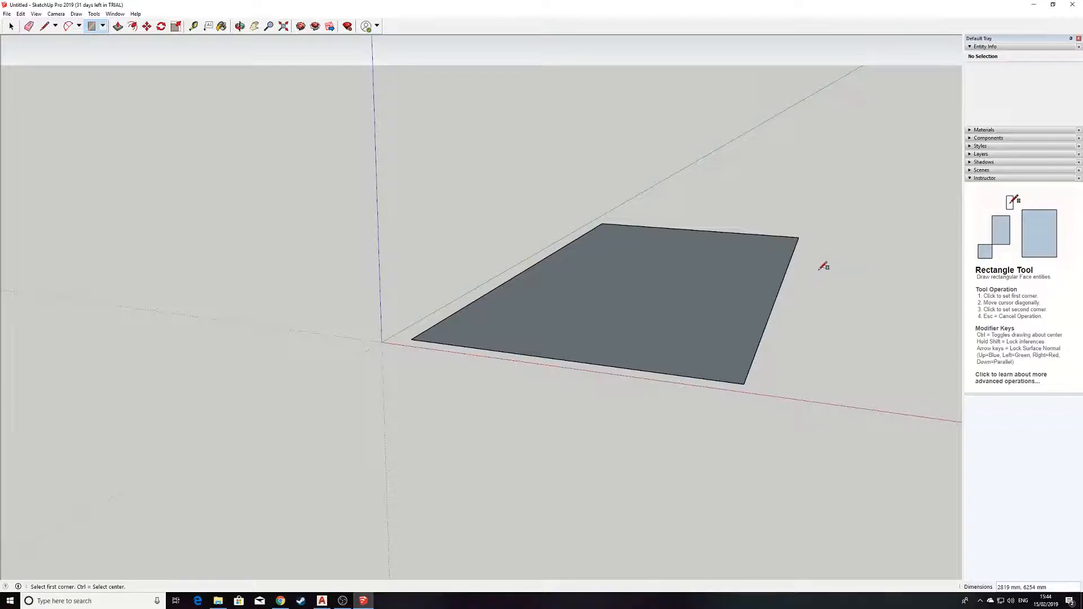
click(118, 27)
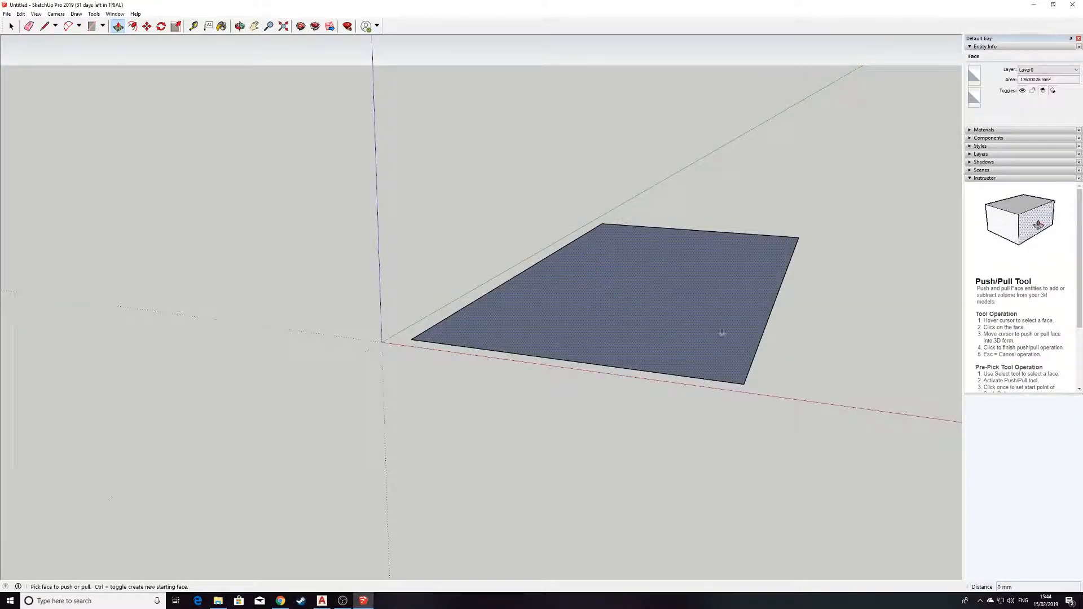
click(731, 266)
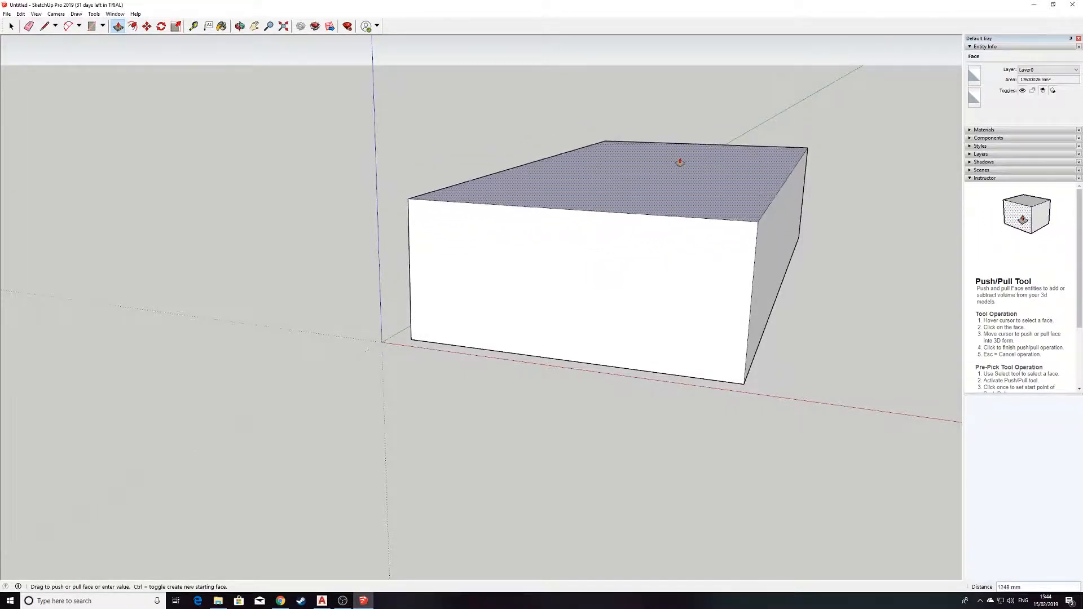
click(680, 163)
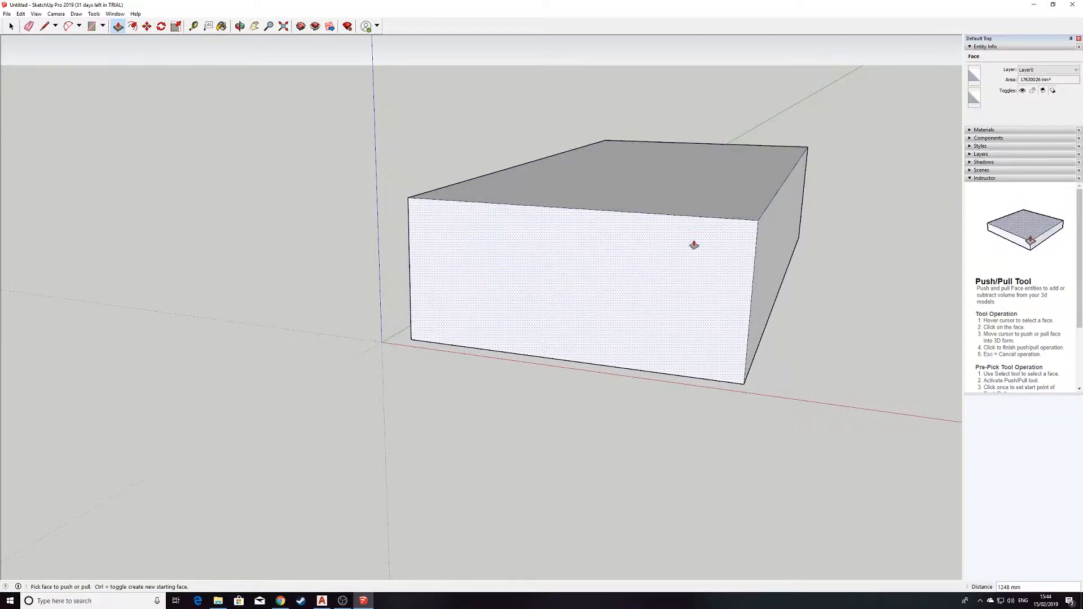
scroll(705, 237, up, 4)
scroll(695, 245, down, 1)
scroll(691, 249, down, 6)
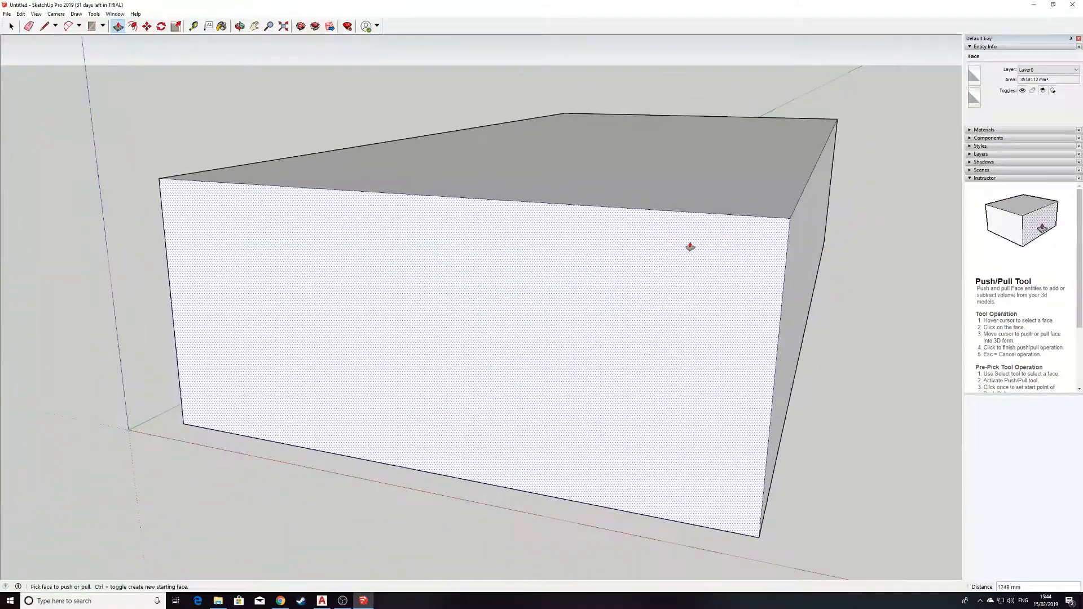
scroll(707, 205, up, 2)
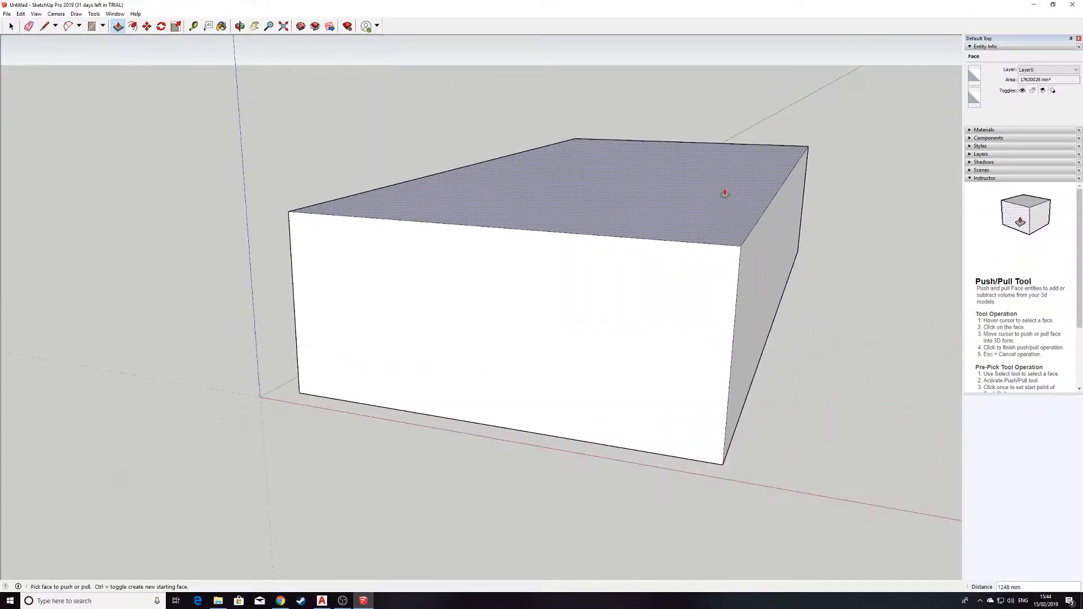
Draw a centre line along the box's top face, joining the midpoints of its two short edges
middle_drag(731, 174, 585, 201)
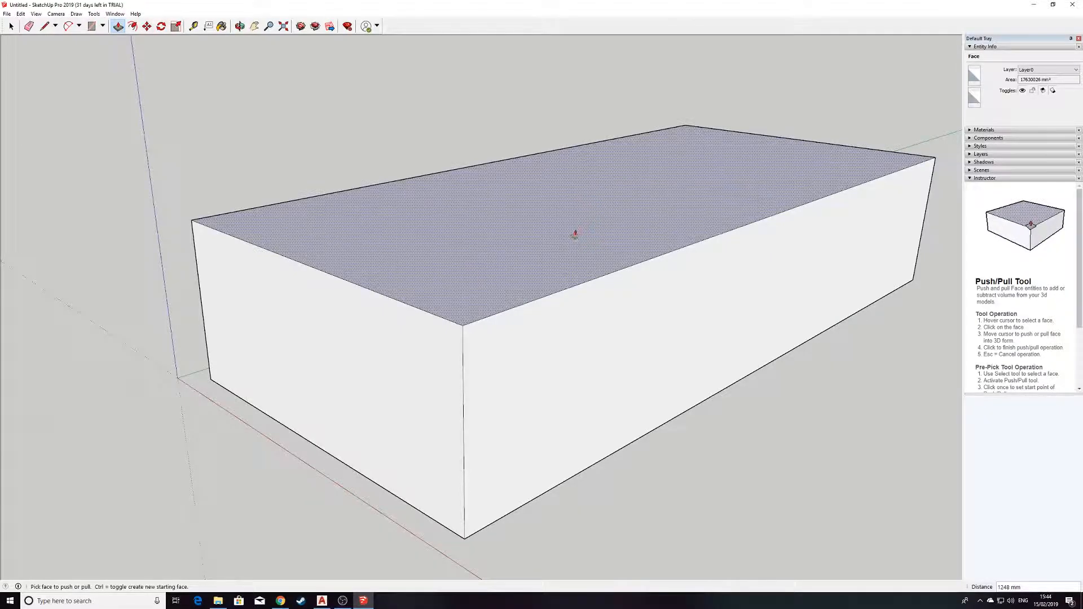
middle_drag(593, 219, 516, 297)
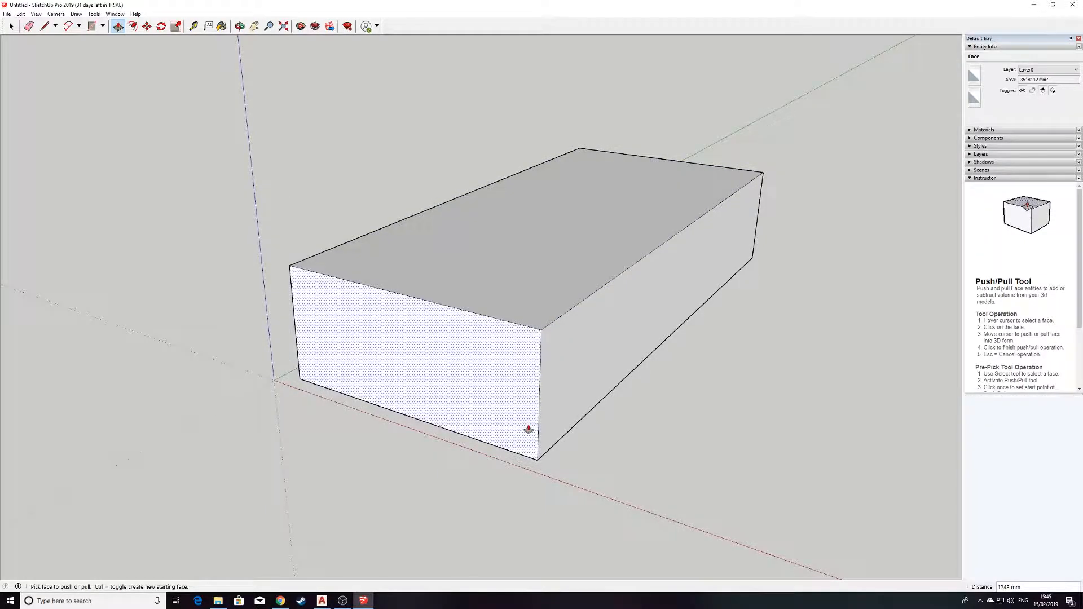
scroll(529, 430, up, 2)
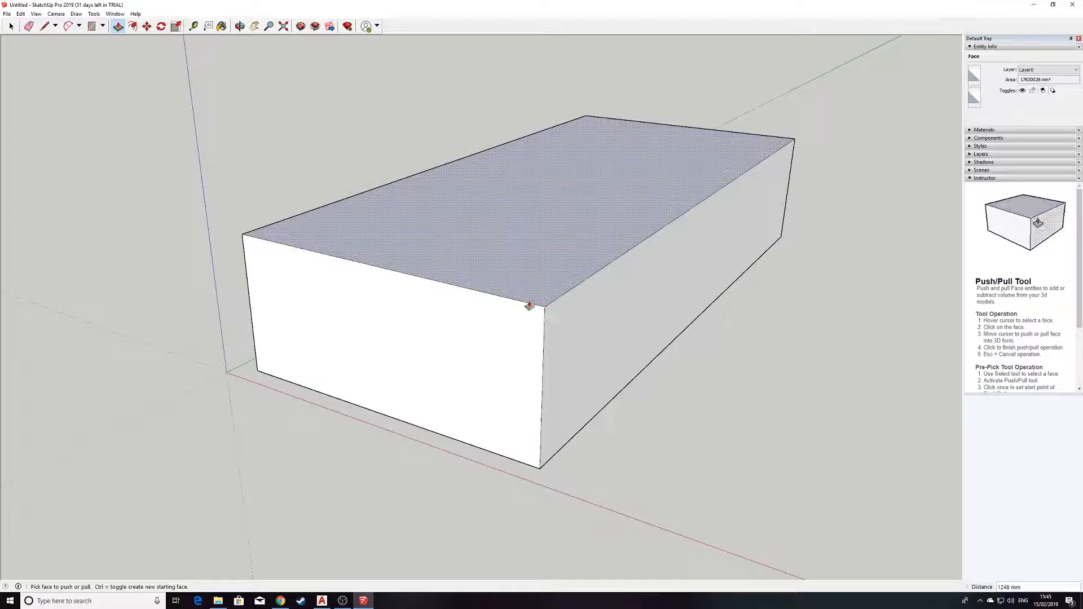
click(46, 27)
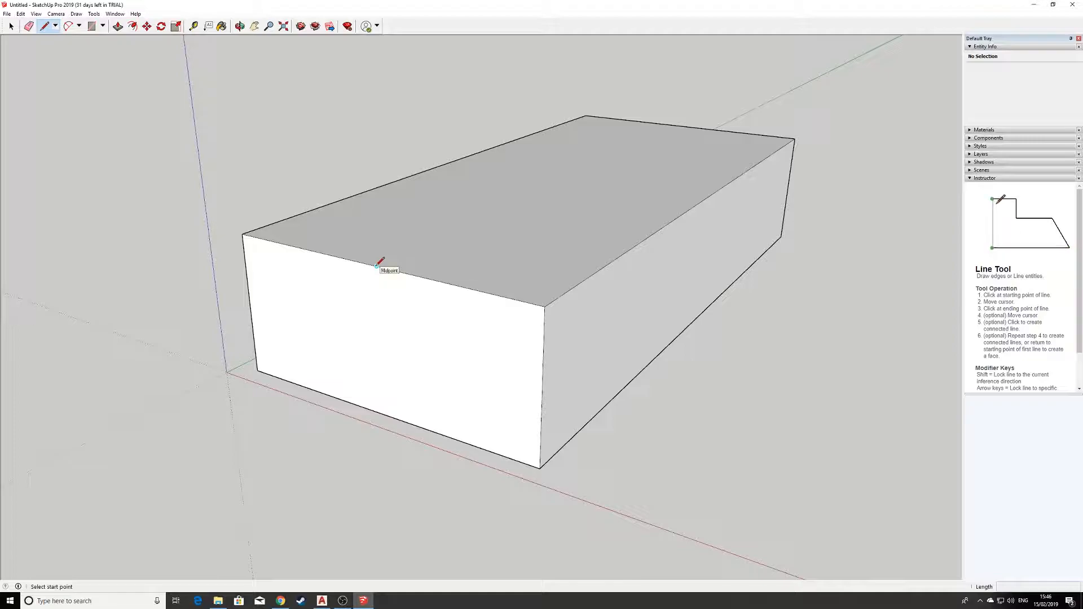
click(377, 265)
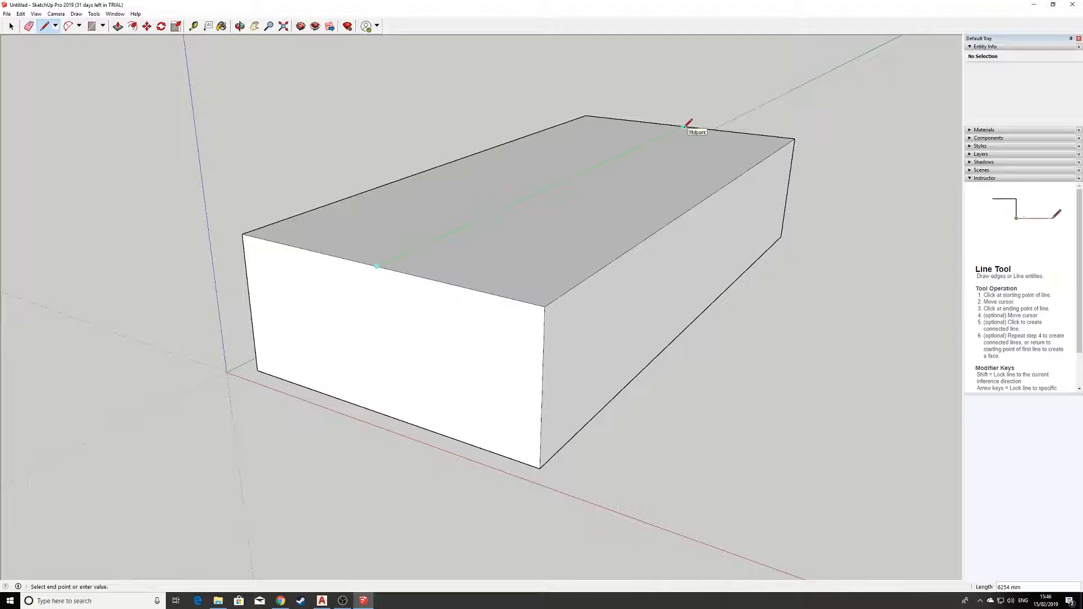
click(684, 126)
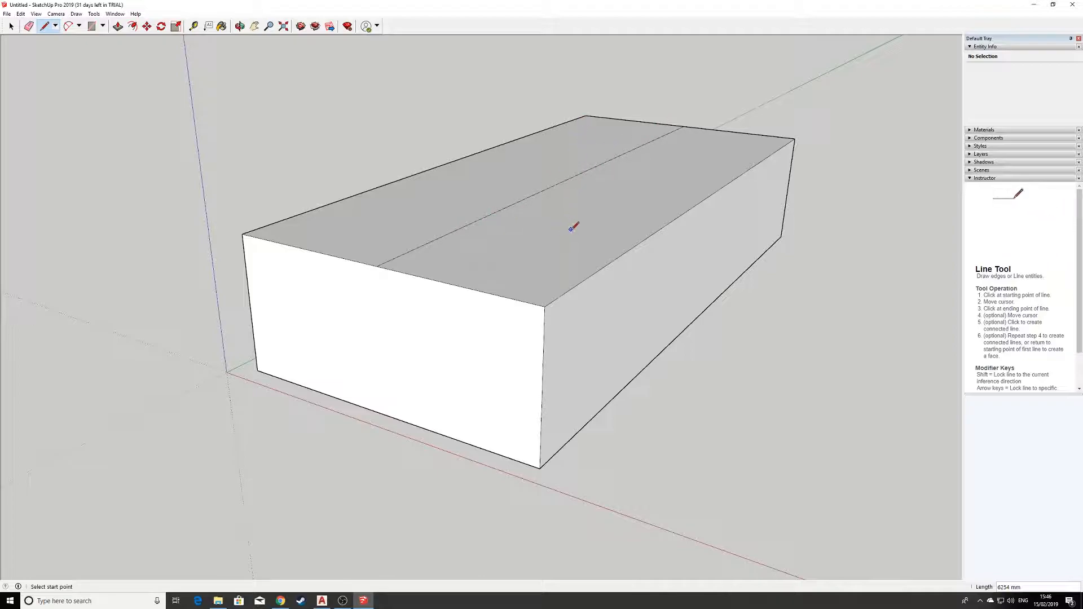
Try to raise one half of the split top face with Push/Pull
scroll(556, 222, up, 5)
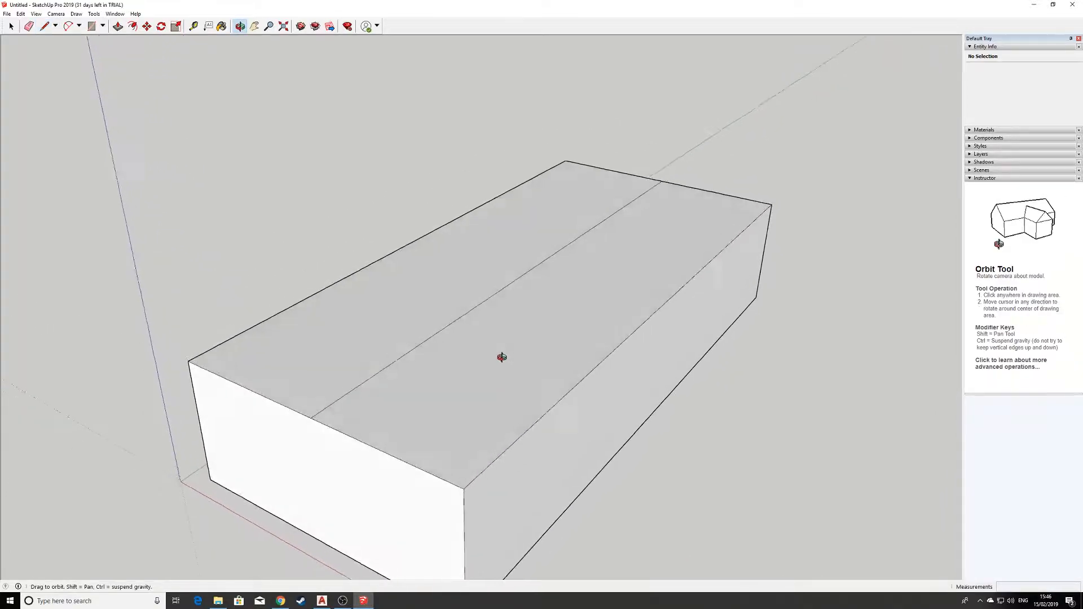
shift+middle_drag(492, 381, 537, 326)
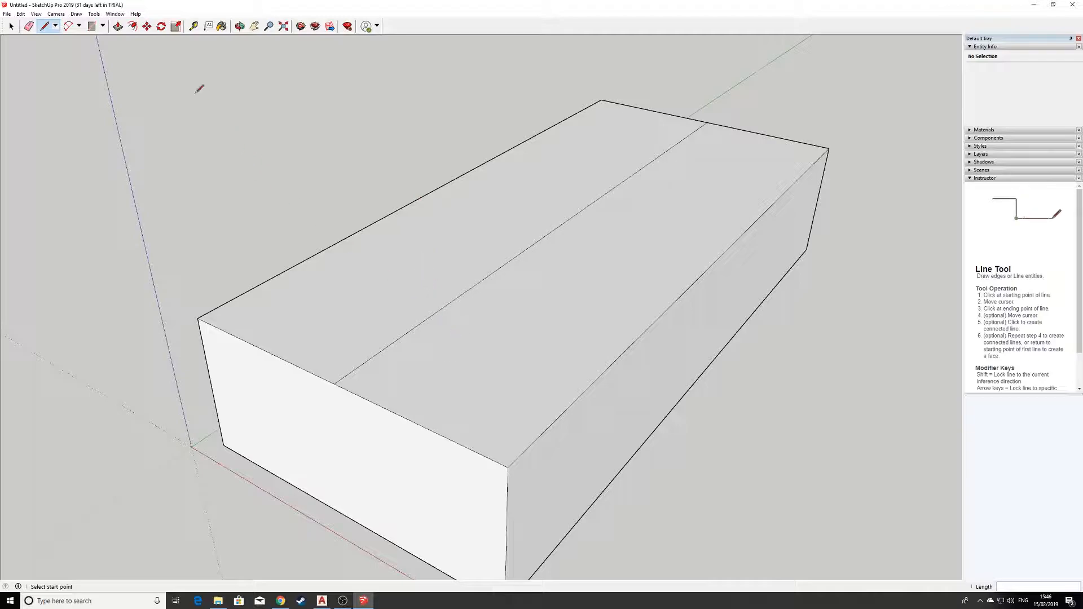
click(117, 26)
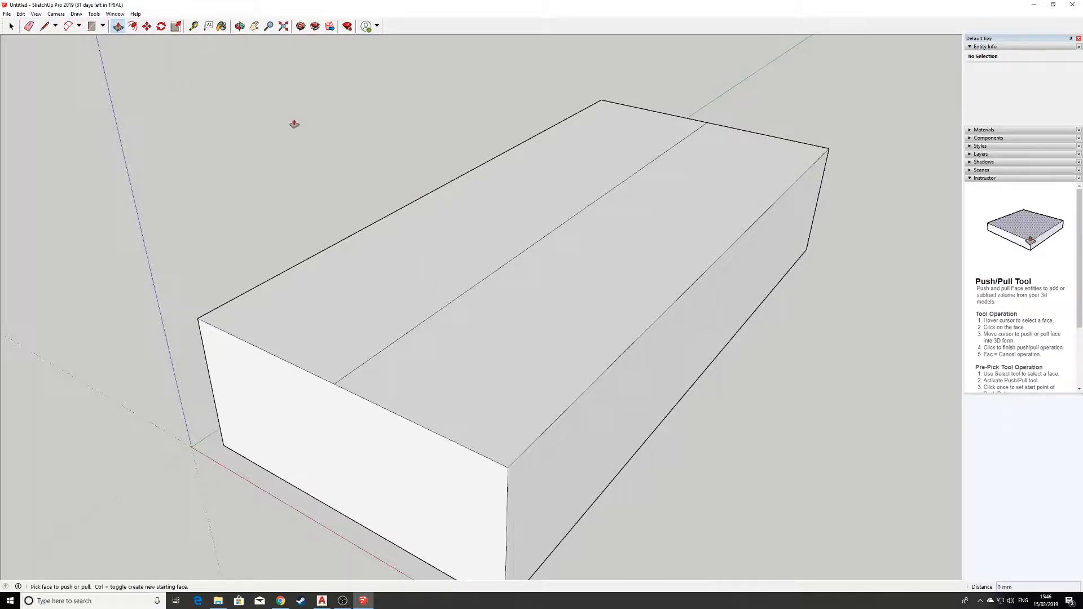
click(502, 319)
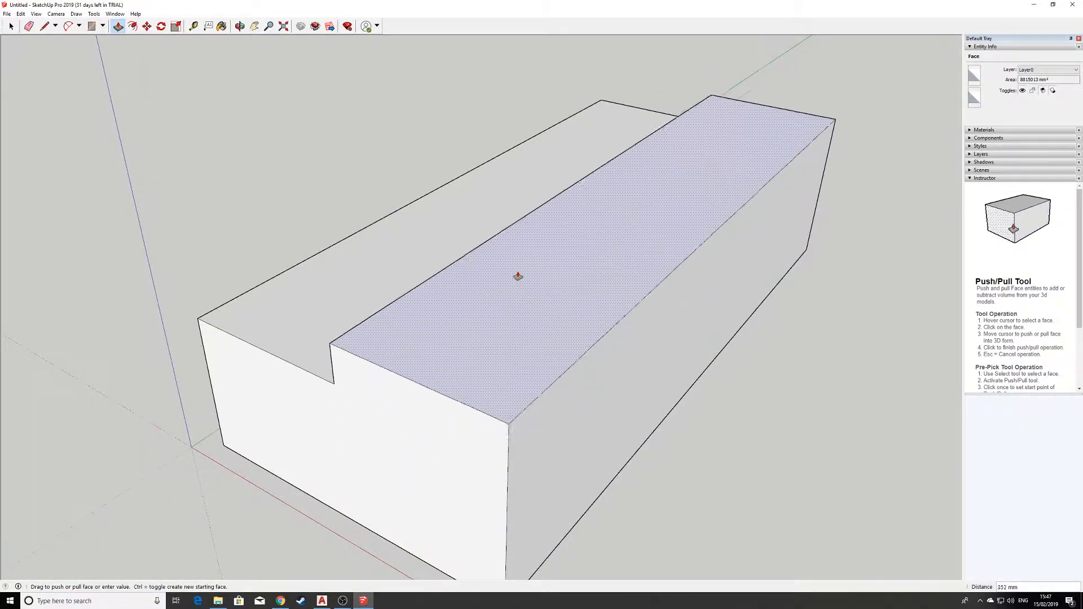
click(478, 273)
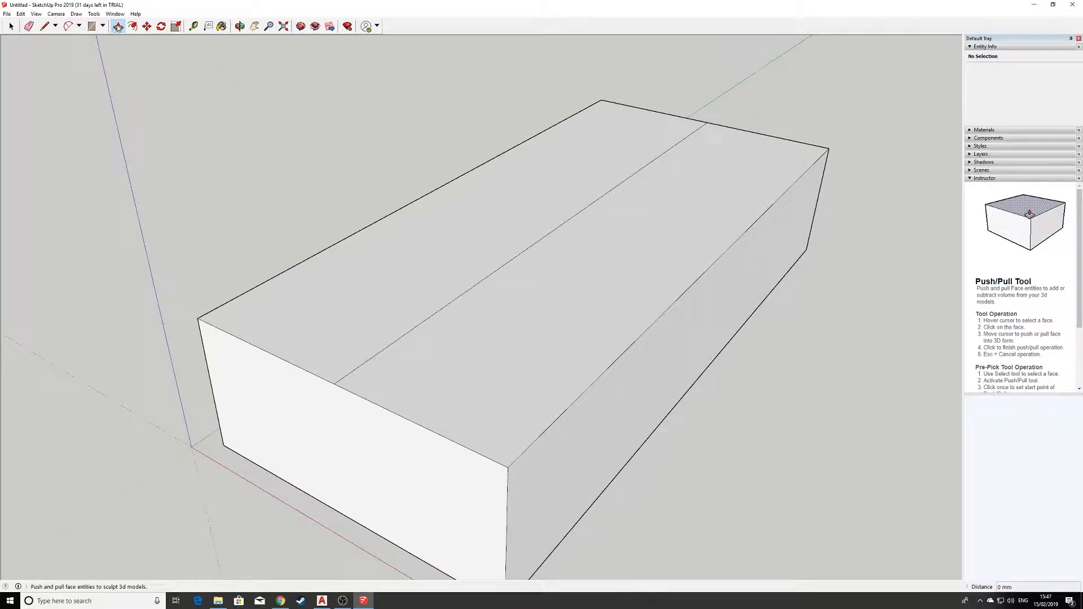
Move the top face's centre line vertically up about 412 mm to form a pitched roof ridge
click(147, 29)
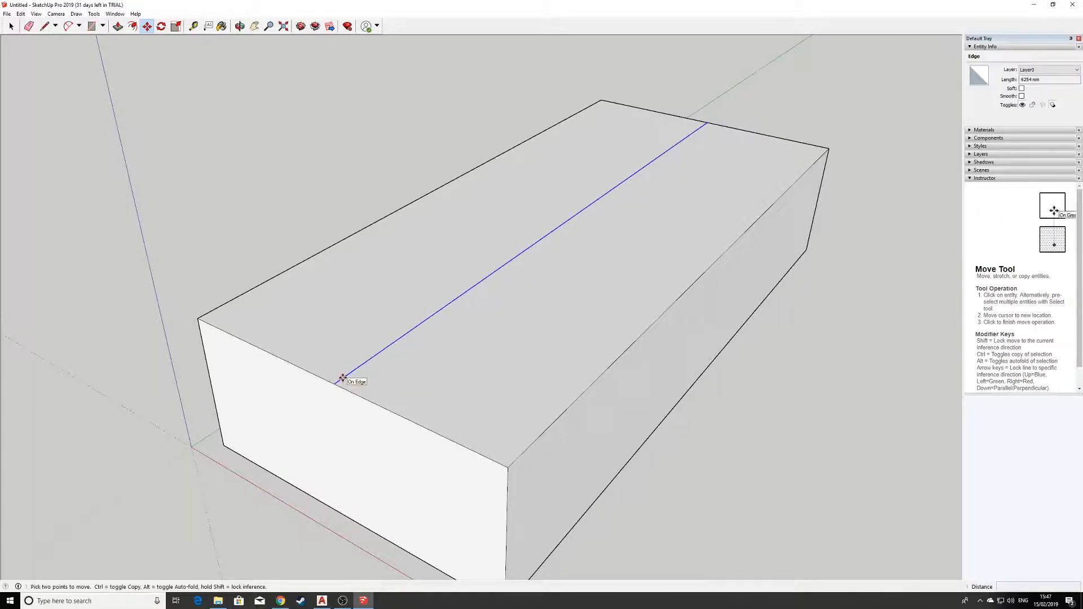
click(342, 378)
scroll(345, 374, up, 1)
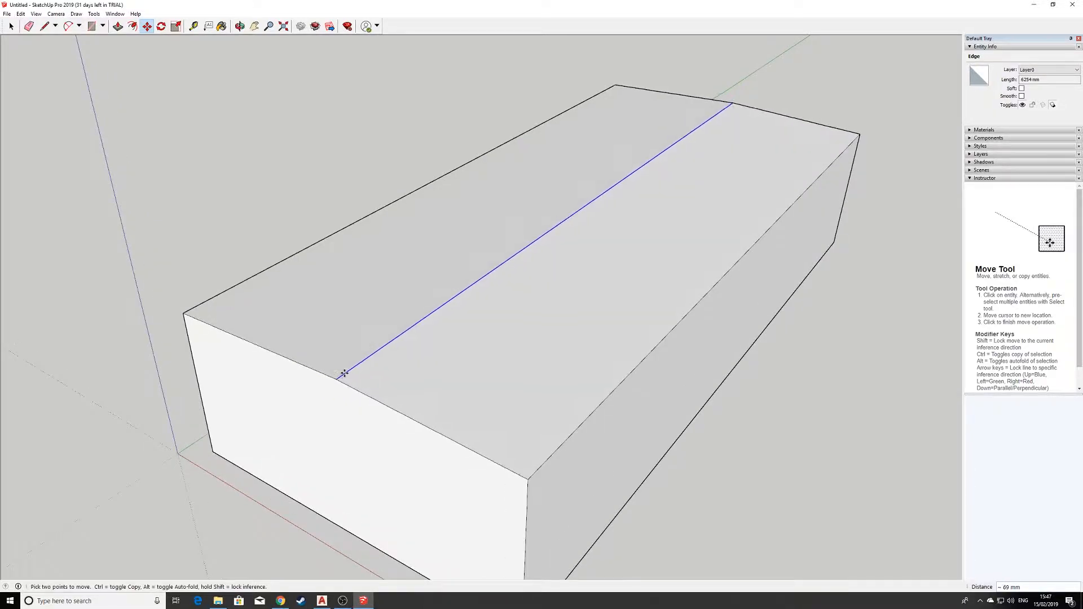
scroll(344, 374, up, 5)
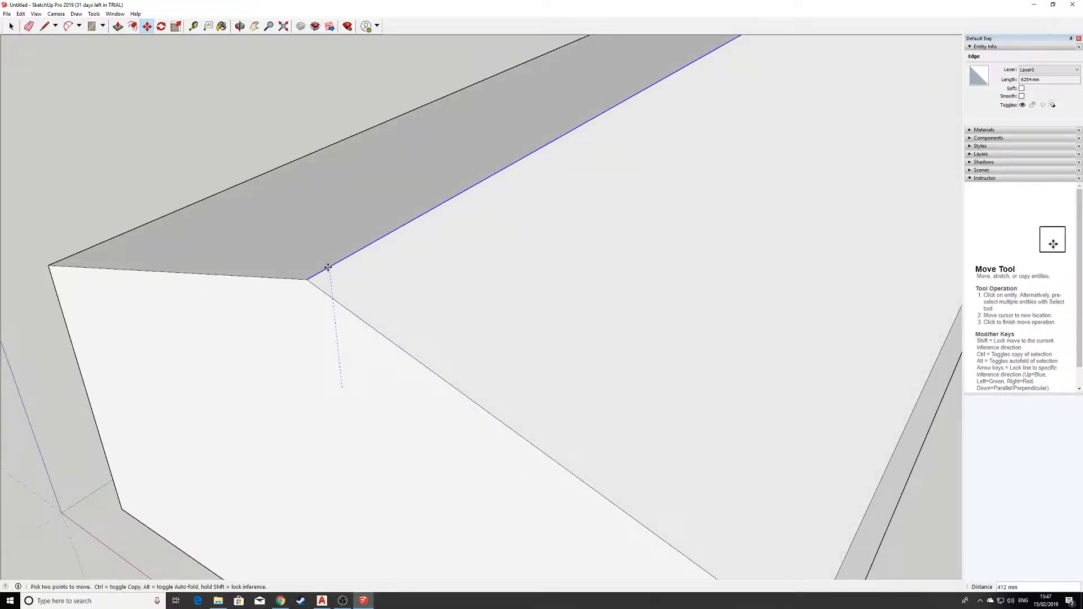
click(328, 268)
scroll(415, 300, down, 3)
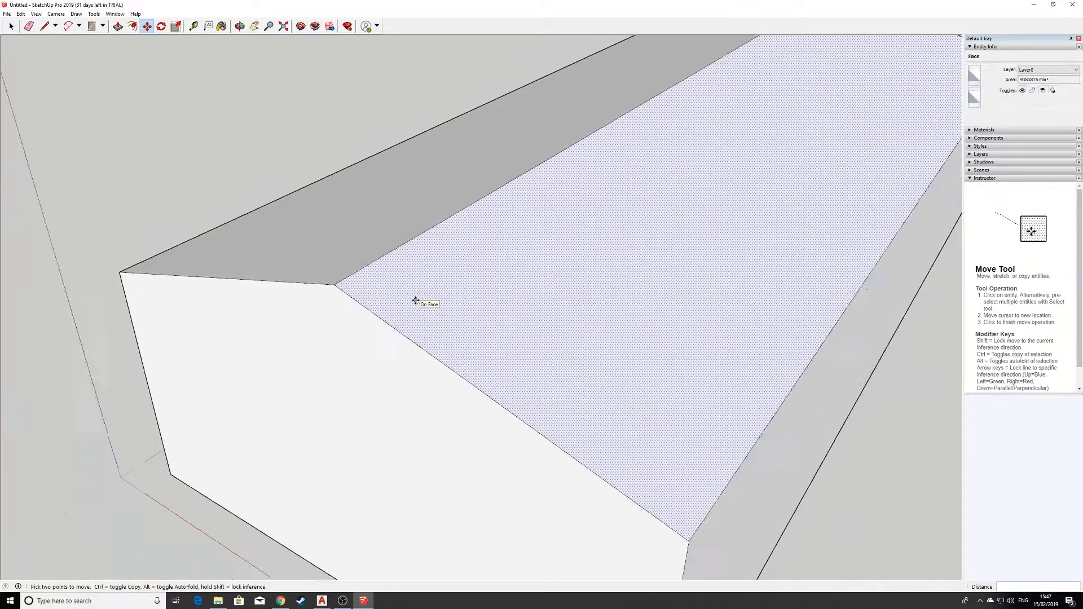
scroll(391, 333, down, 5)
middle_drag(382, 326, 504, 291)
scroll(504, 291, up, 3)
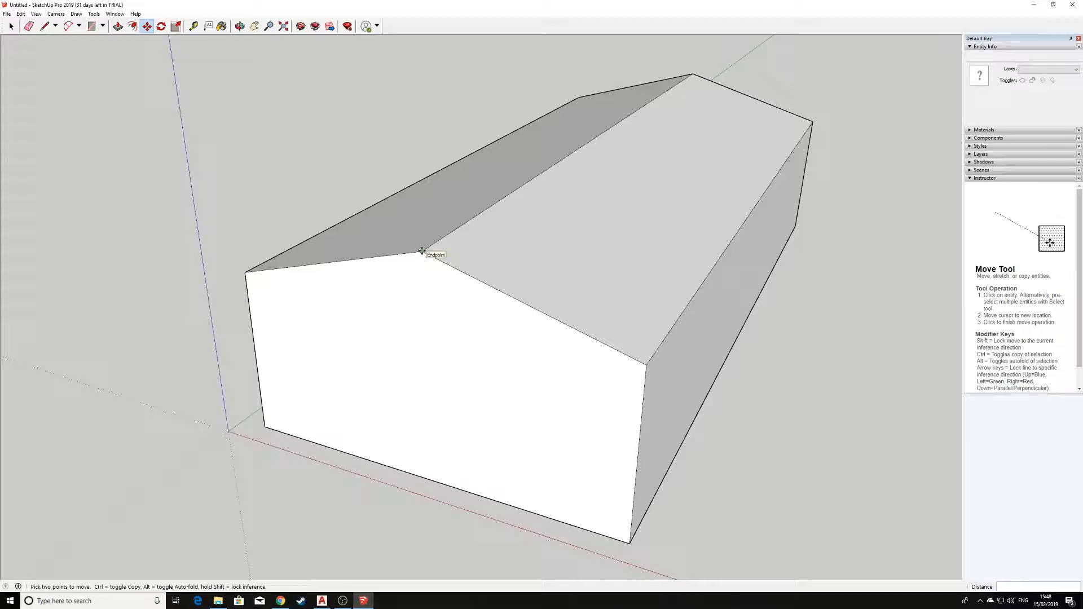
scroll(473, 272, down, 1)
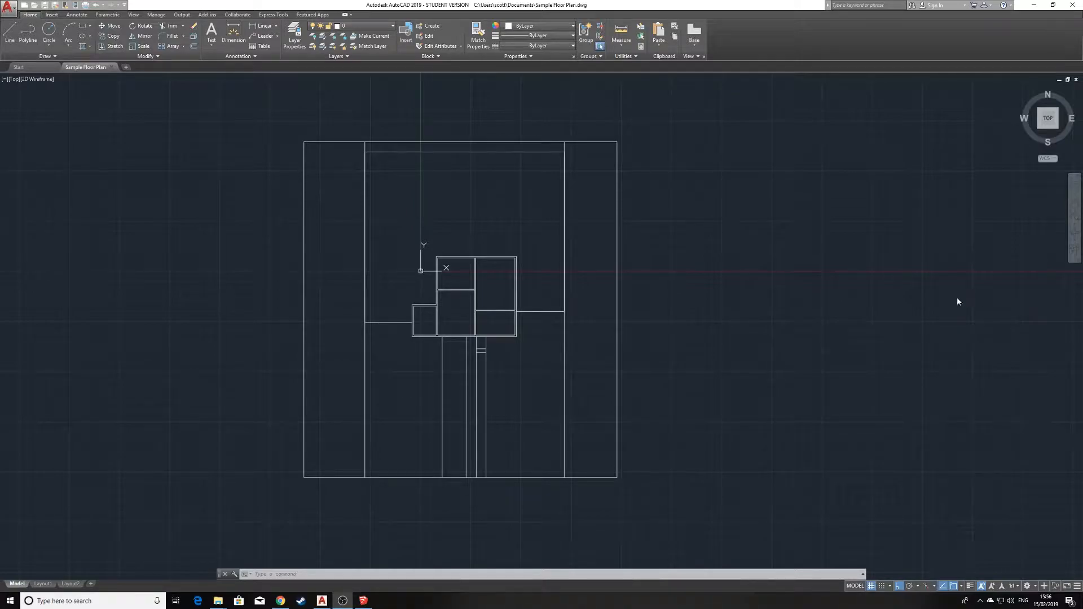
Examine the Sample Floor Plan drawing in AutoCAD, including the house walls, the paths and the site boundary
scroll(503, 339, up, 4)
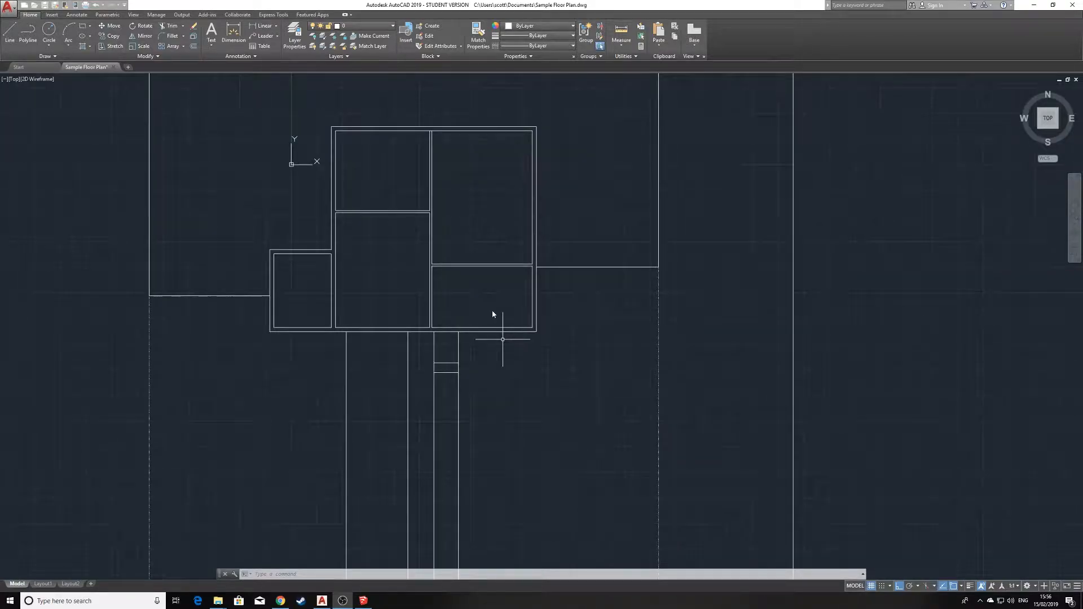
scroll(483, 295, down, 3)
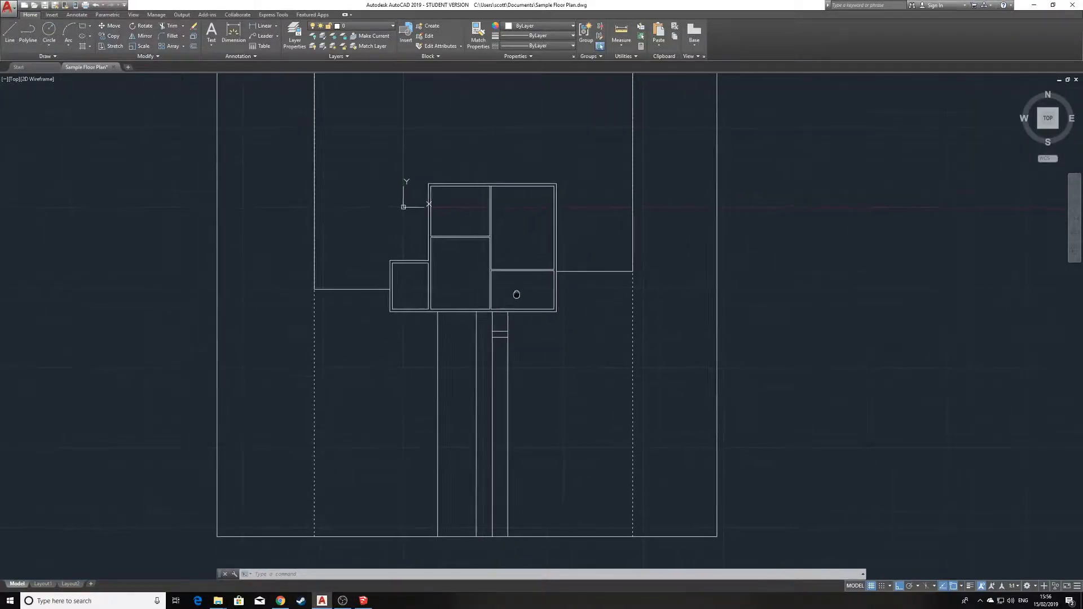
scroll(507, 313, down, 3)
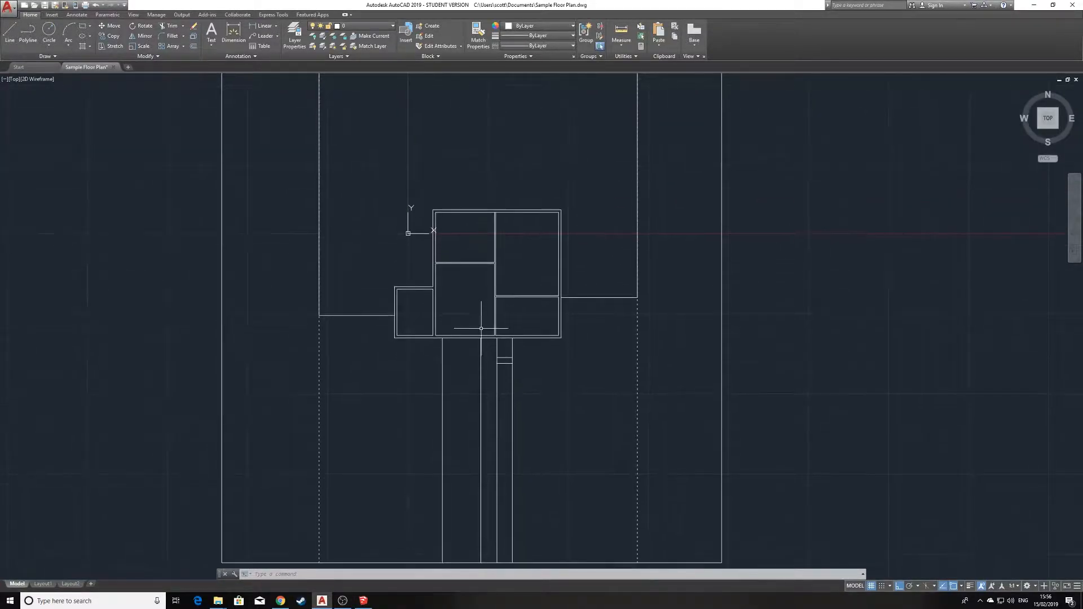
scroll(507, 313, up, 2)
scroll(509, 312, down, 2)
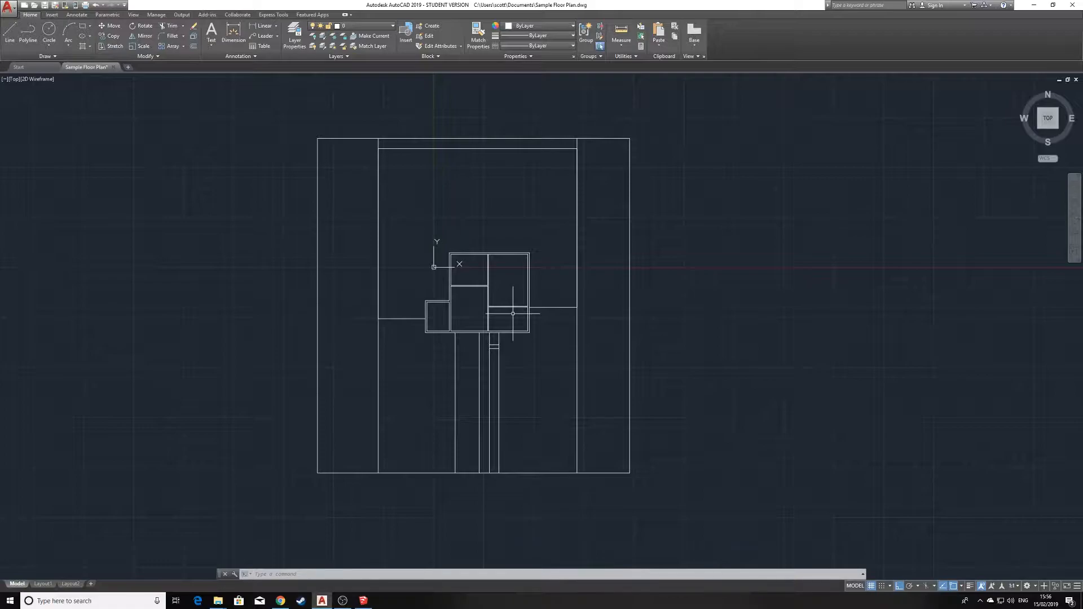
scroll(513, 313, up, 4)
scroll(514, 319, down, 2)
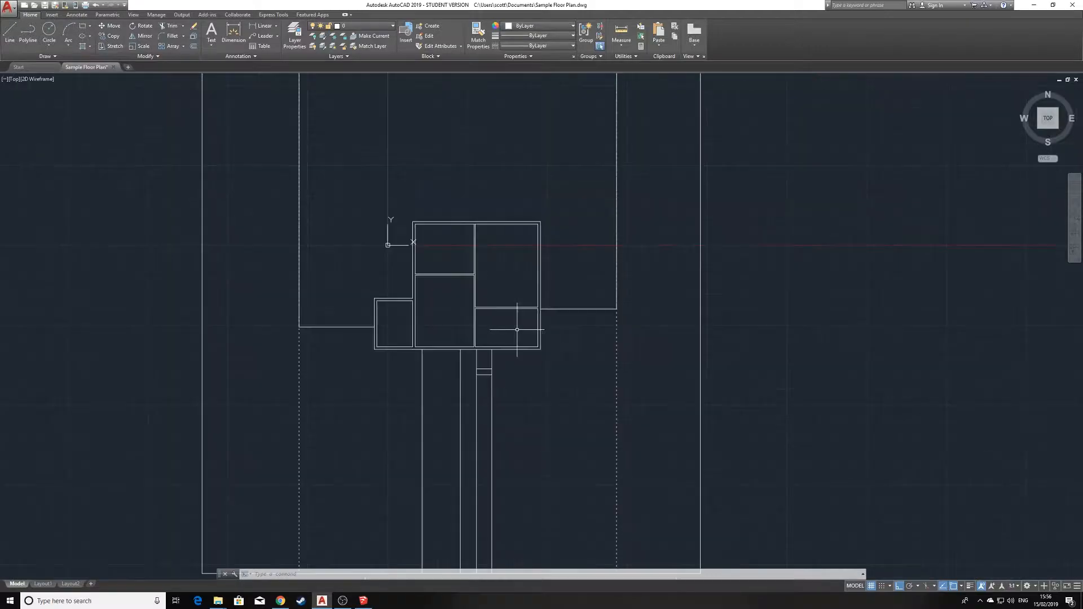
scroll(527, 253, down, 3)
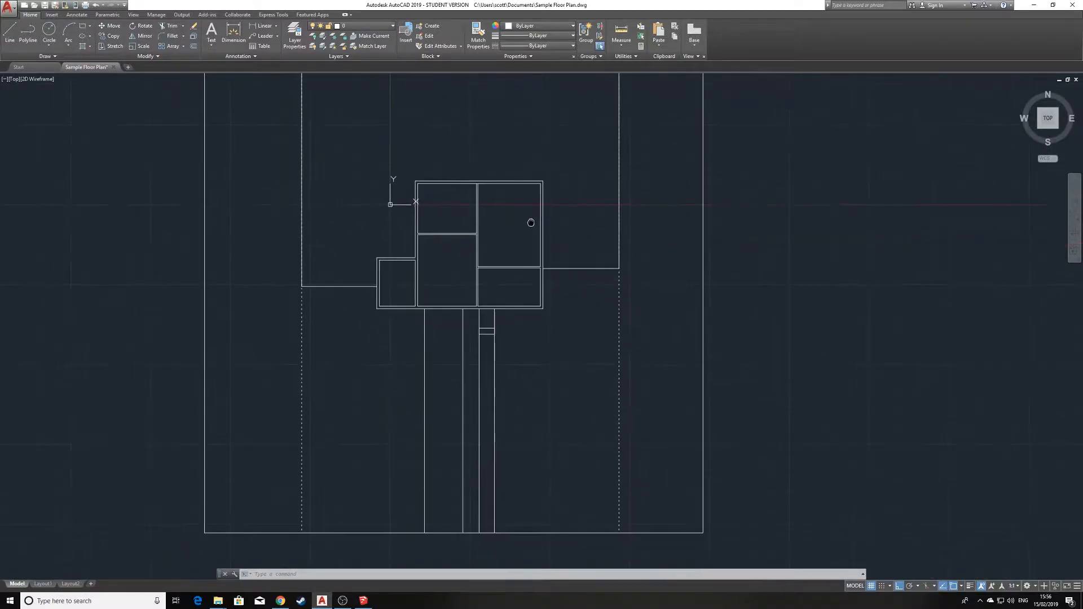
scroll(524, 242, up, 3)
scroll(522, 242, down, 1)
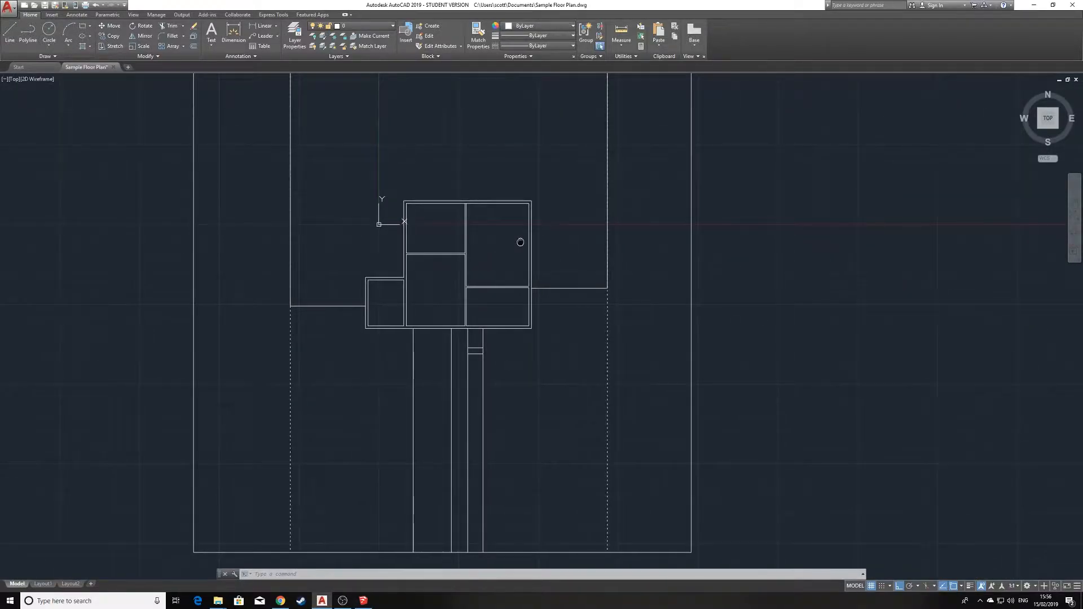
scroll(514, 251, down, 2)
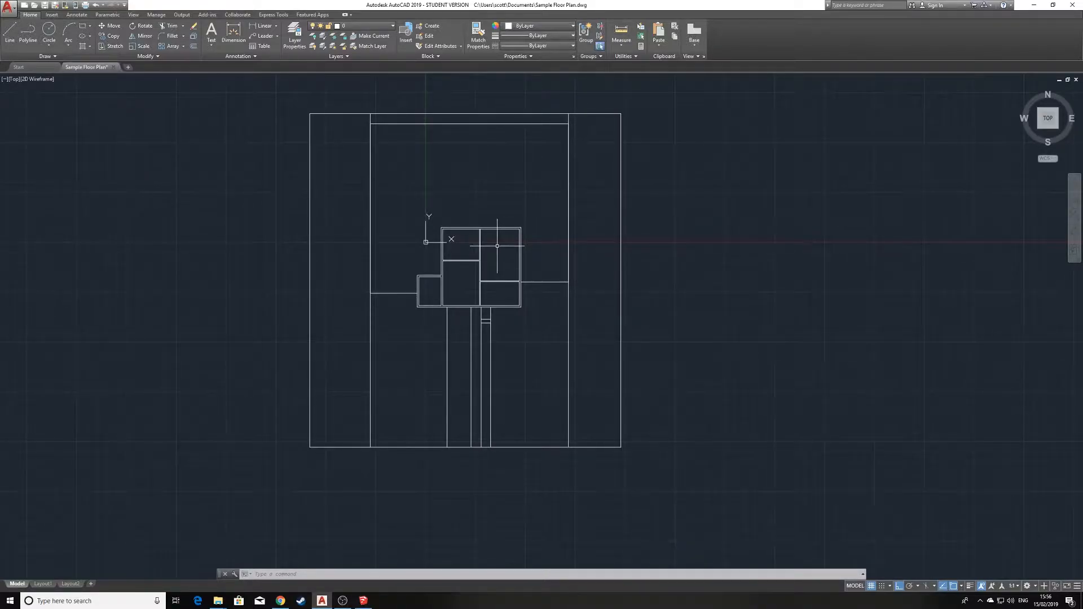
Save the drawing as Sample Floor Plan in AutoCAD 2013/LT2013 Drawing (*.dwg) format in Documents, replacing the existing file
click(9, 12)
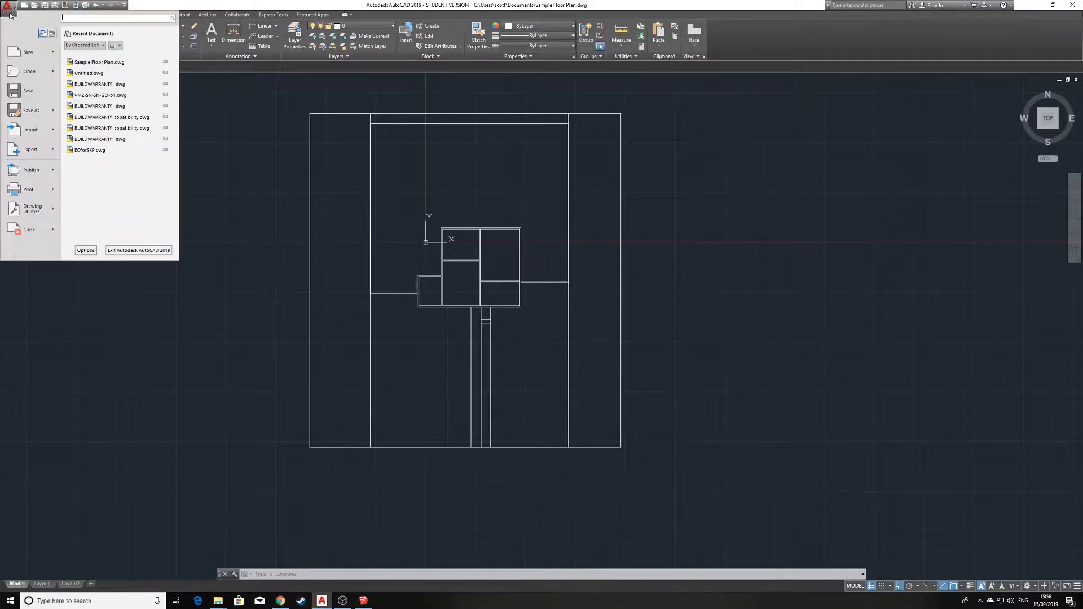
click(40, 116)
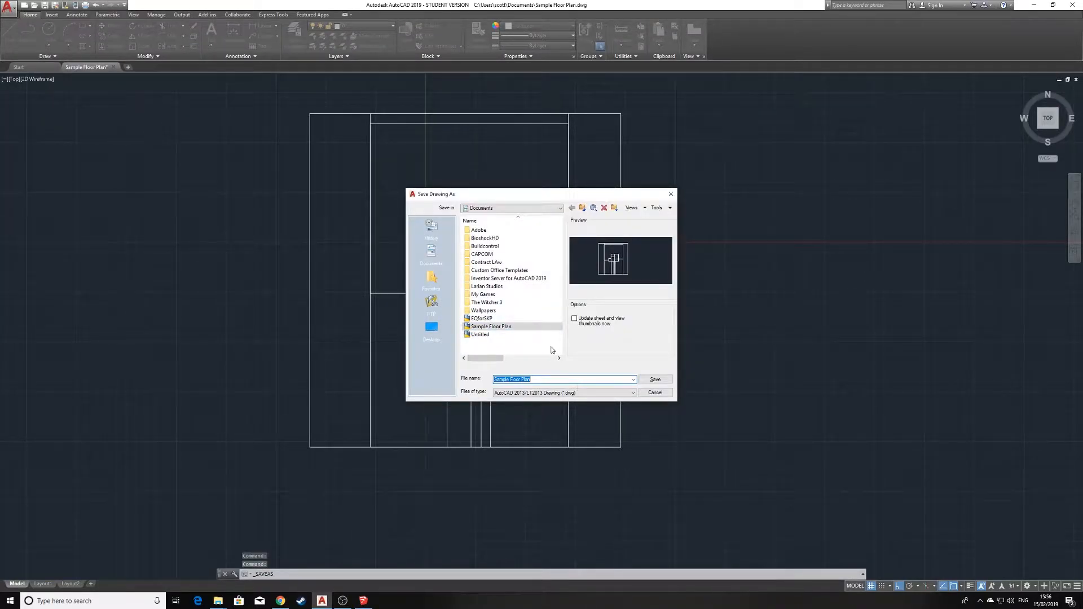
click(562, 393)
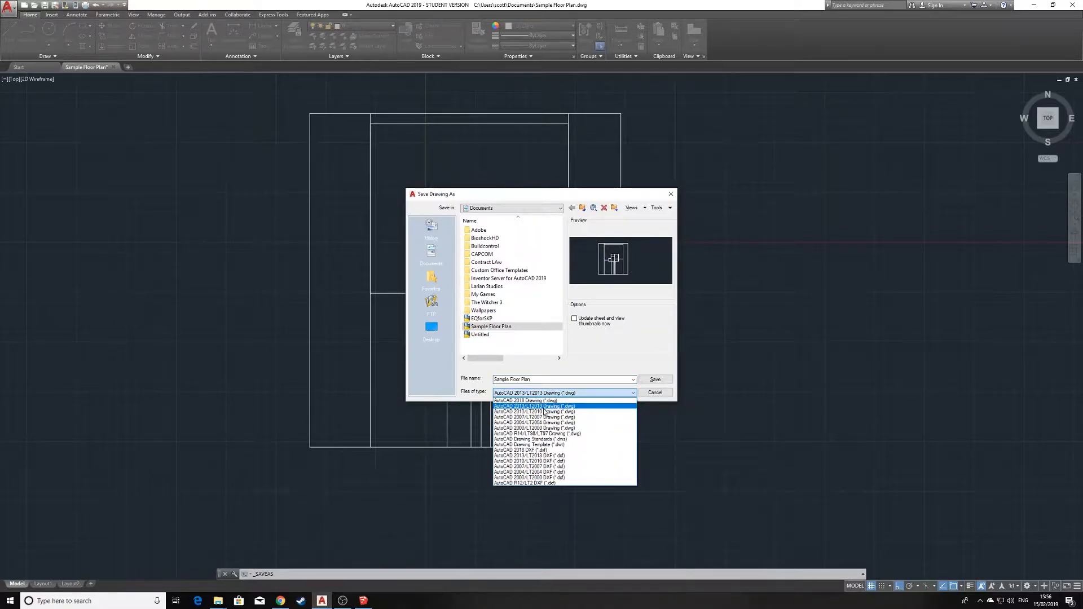
click(539, 406)
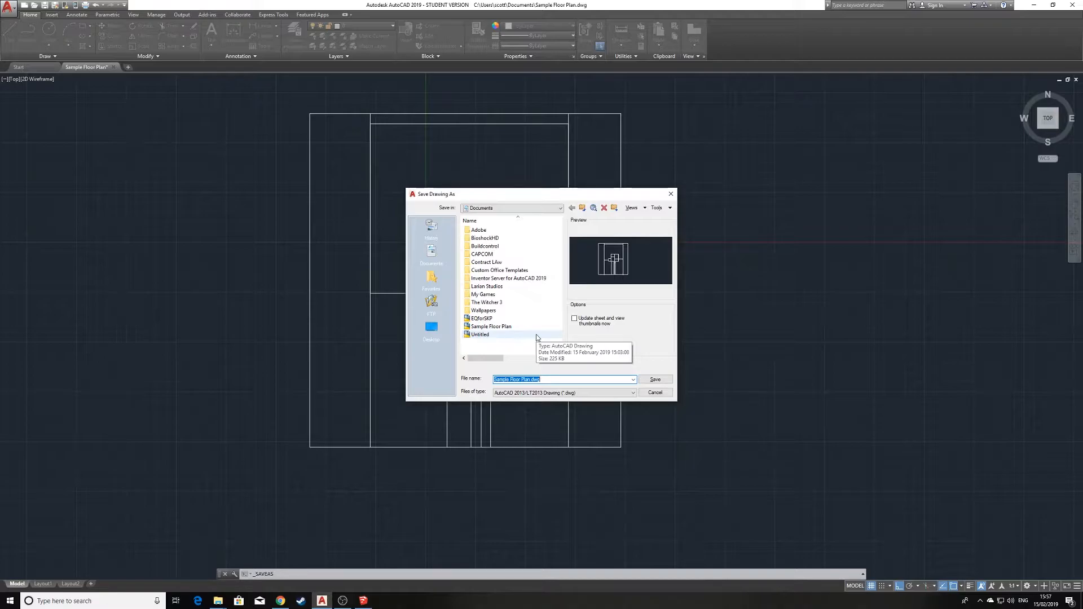
click(655, 379)
click(530, 319)
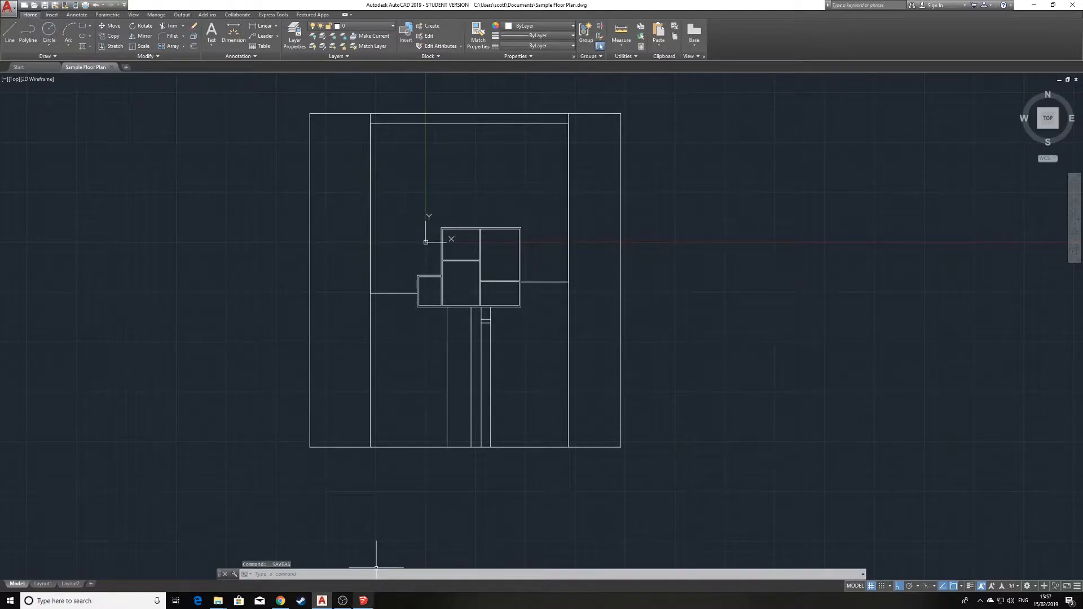
Switch to SketchUp and unlock the selected Sample Floor Plan.dwg component
click(363, 601)
click(677, 225)
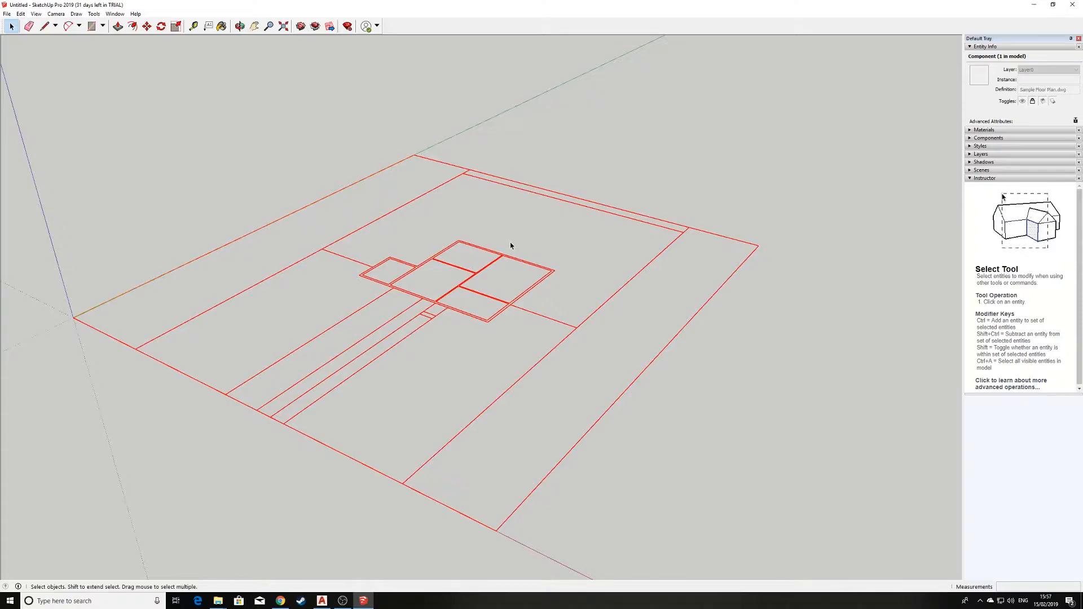
click(7, 14)
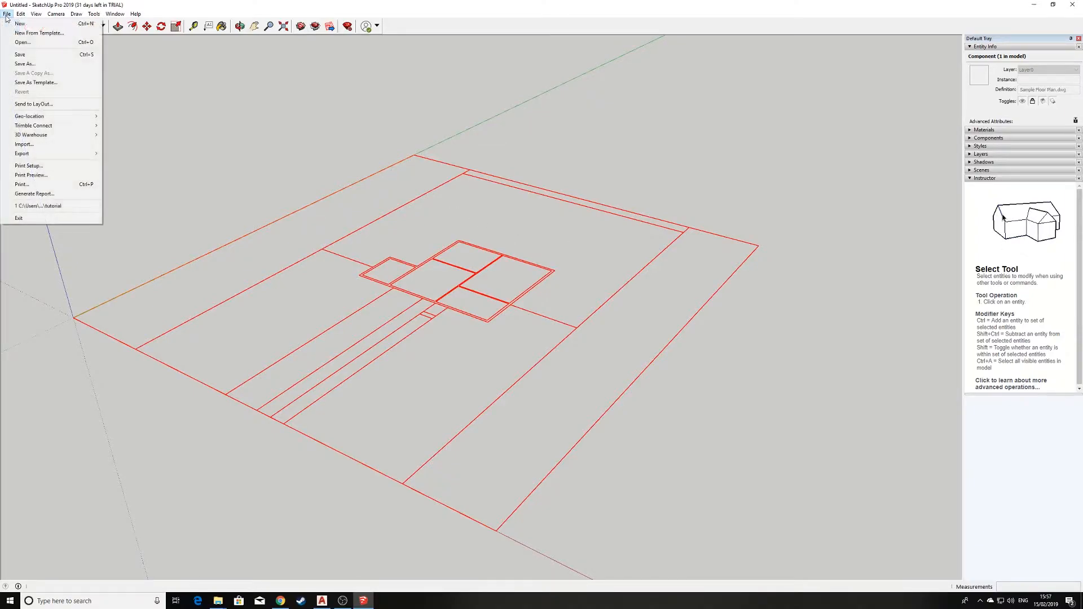
mouse_move(23, 14)
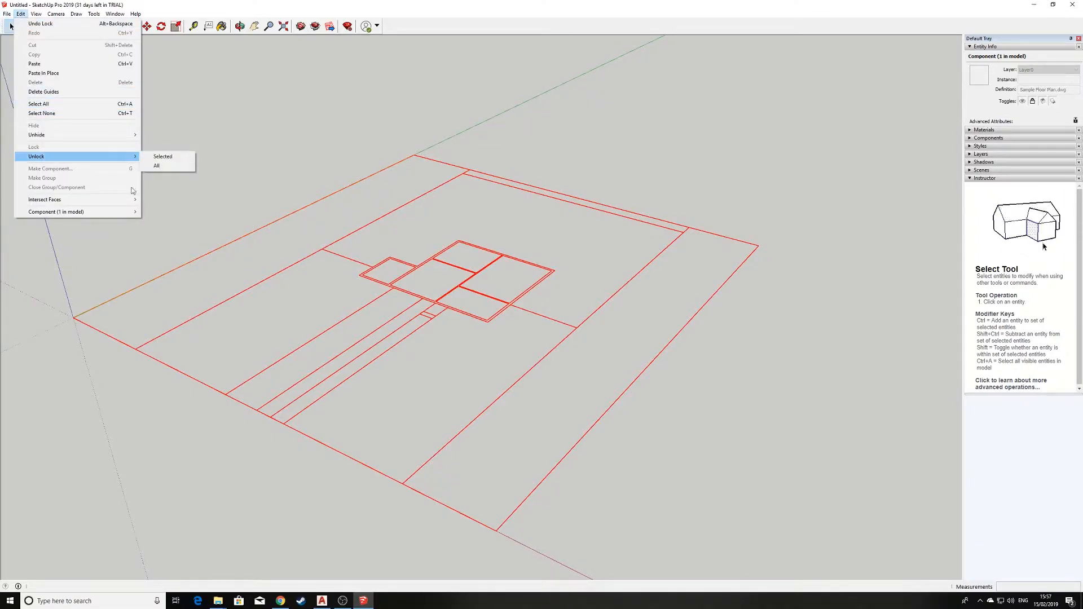
mouse_move(111, 158)
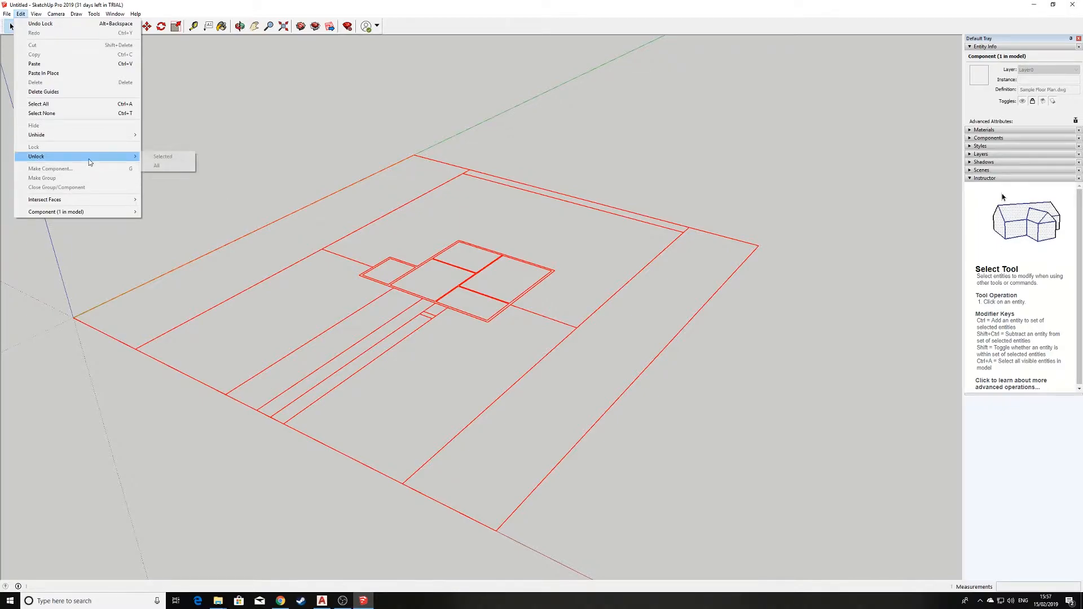
click(162, 159)
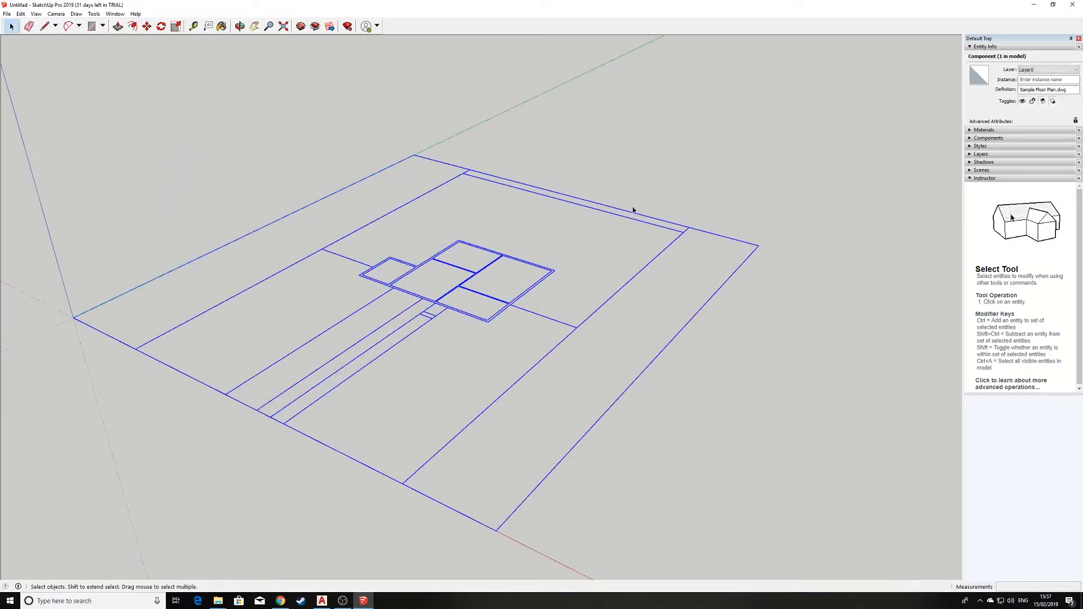
Delete the selected Sample Floor Plan.dwg component from the model
key(Delete)
scroll(572, 223, up, 1)
scroll(576, 218, down, 1)
middle_drag(510, 247, 483, 246)
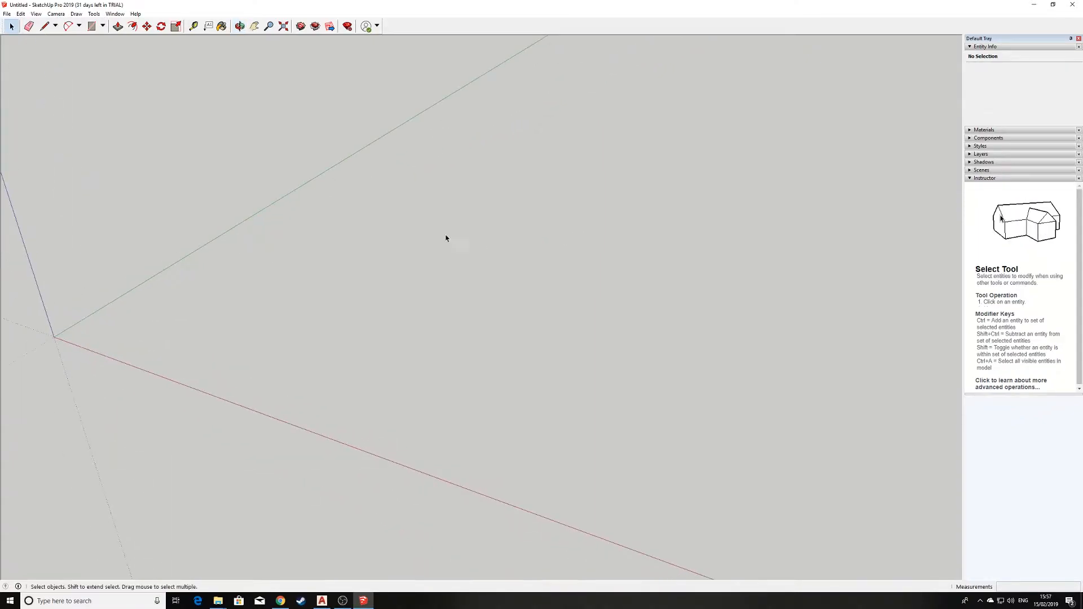
Import Sample Floor Plan from Documents using the AutoCAD Files (*.dwg, *.dxf) format and dismiss the import results
click(8, 14)
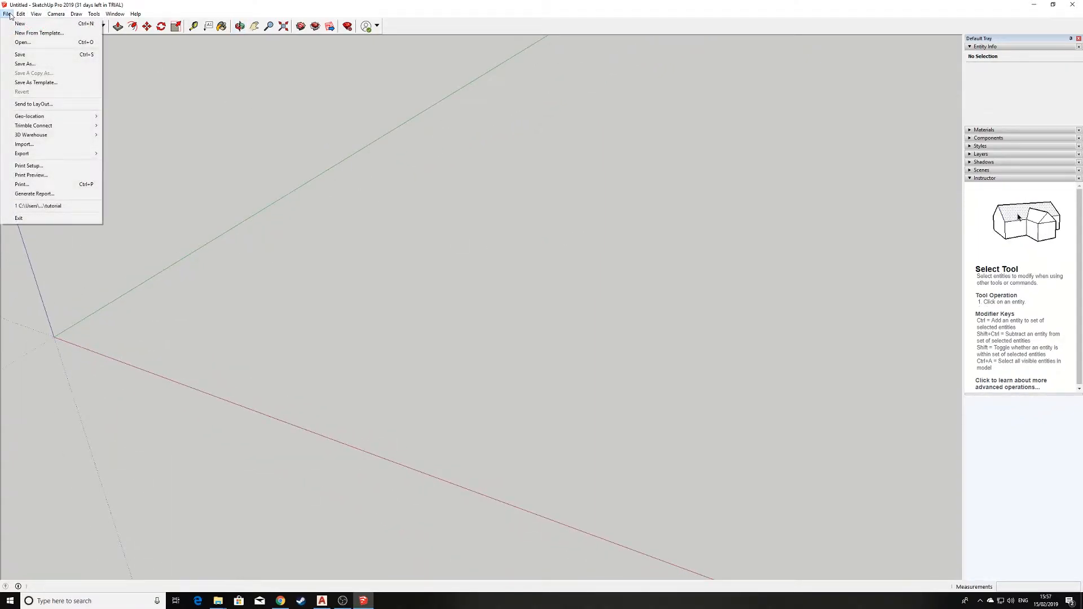
click(35, 145)
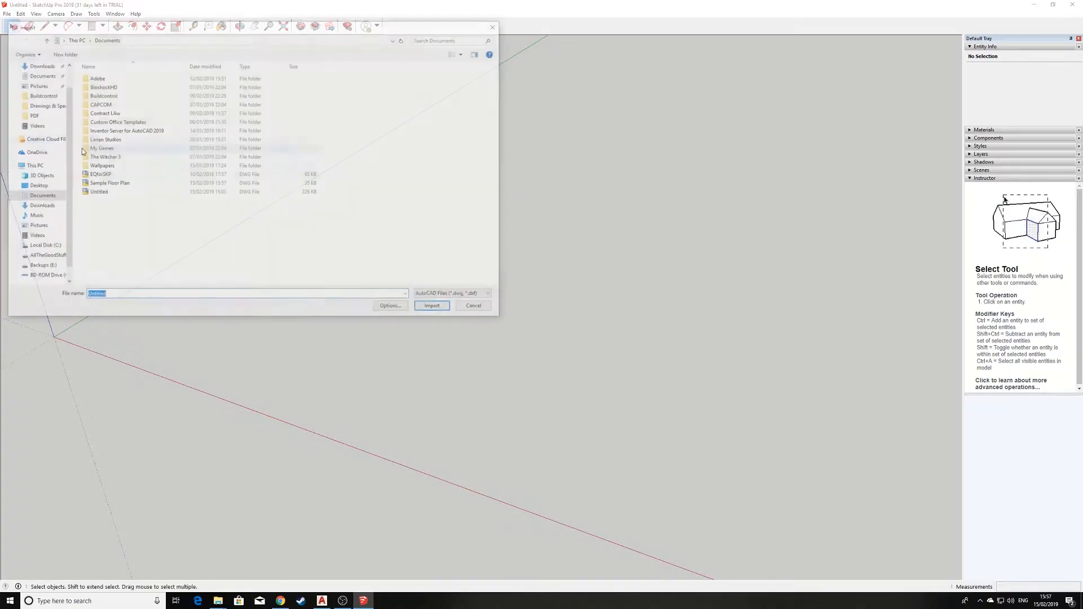
click(450, 296)
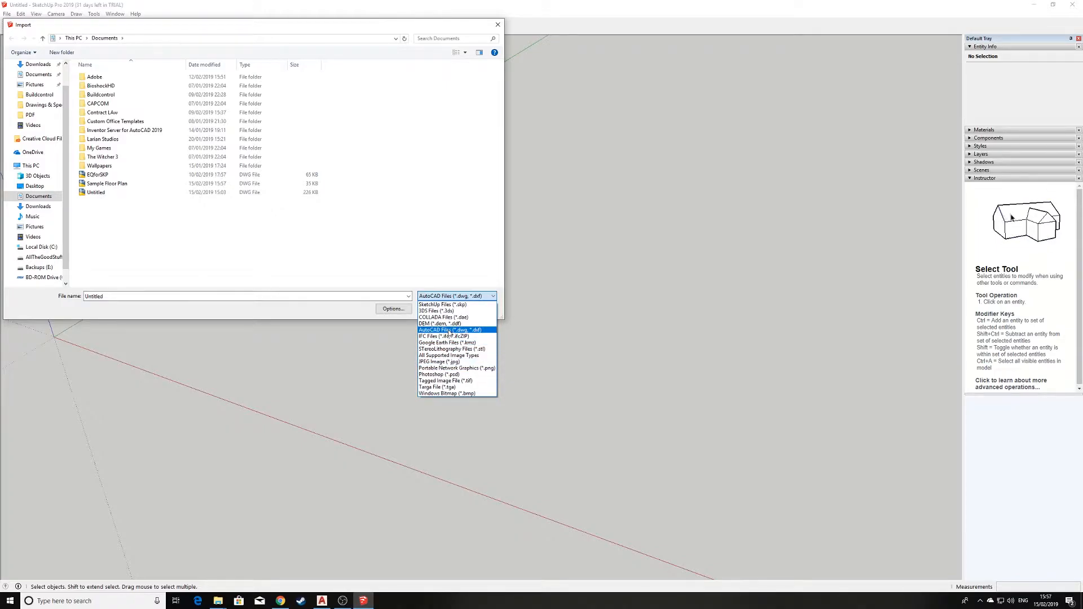
click(449, 330)
click(209, 185)
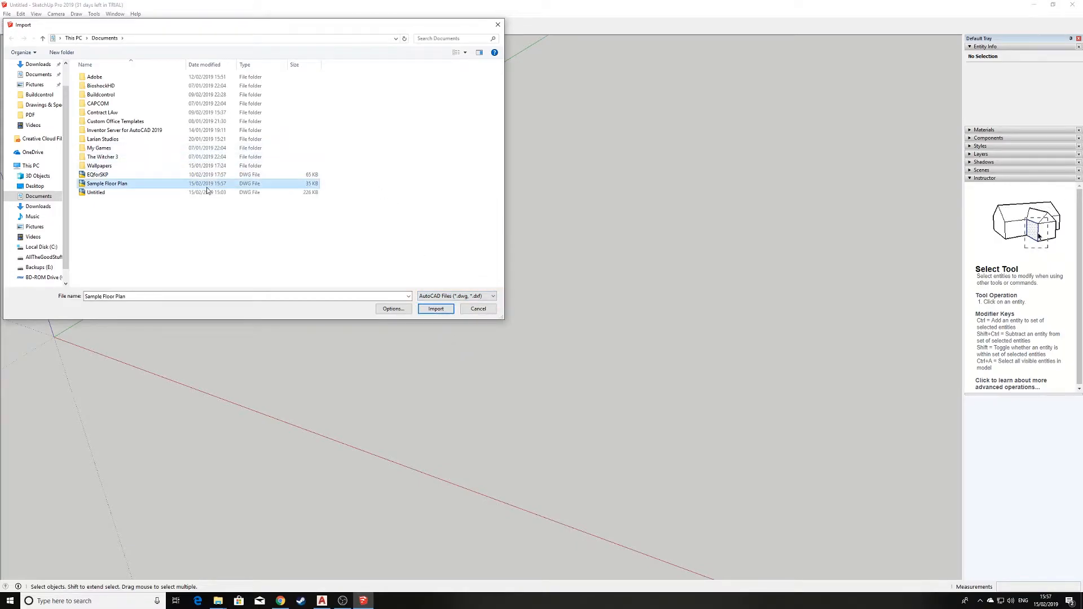
click(436, 309)
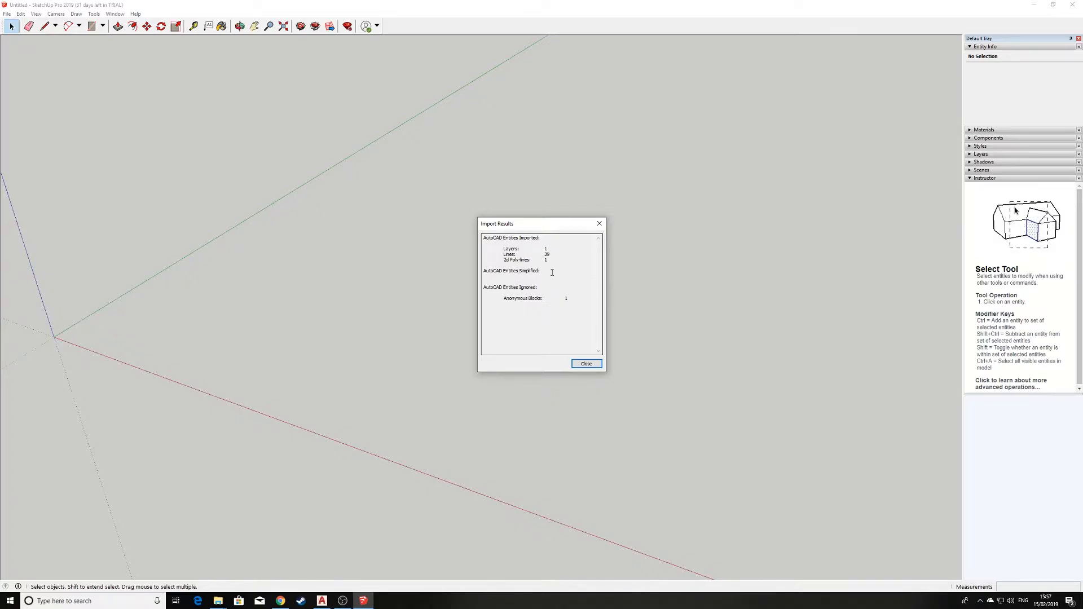
click(586, 363)
scroll(395, 283, down, 3)
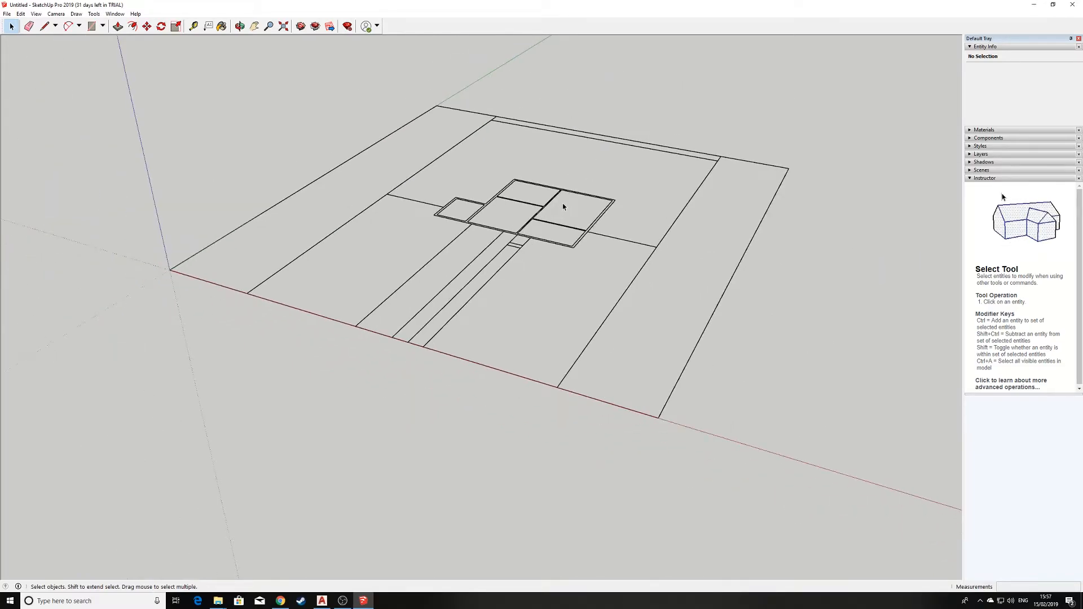
mouse_move(563, 198)
shift+middle_down()
mouse_move(501, 222)
mouse_move(491, 252)
shift+middle_up()
scroll(492, 252, up, 1)
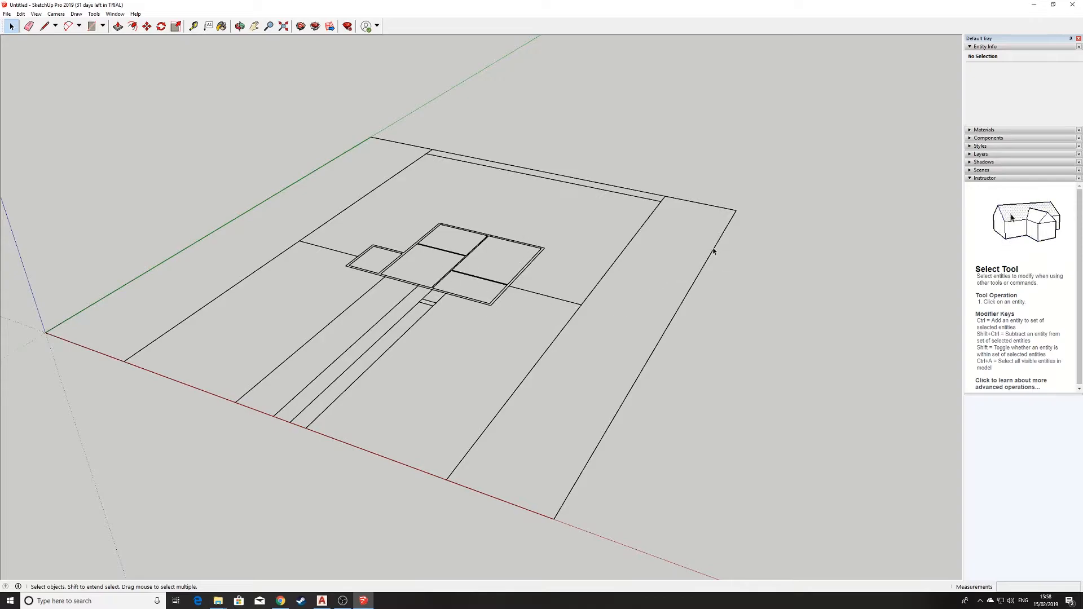
Examine the imported floor plan component, including the path and the short lines crossing it in front of the house
click(654, 290)
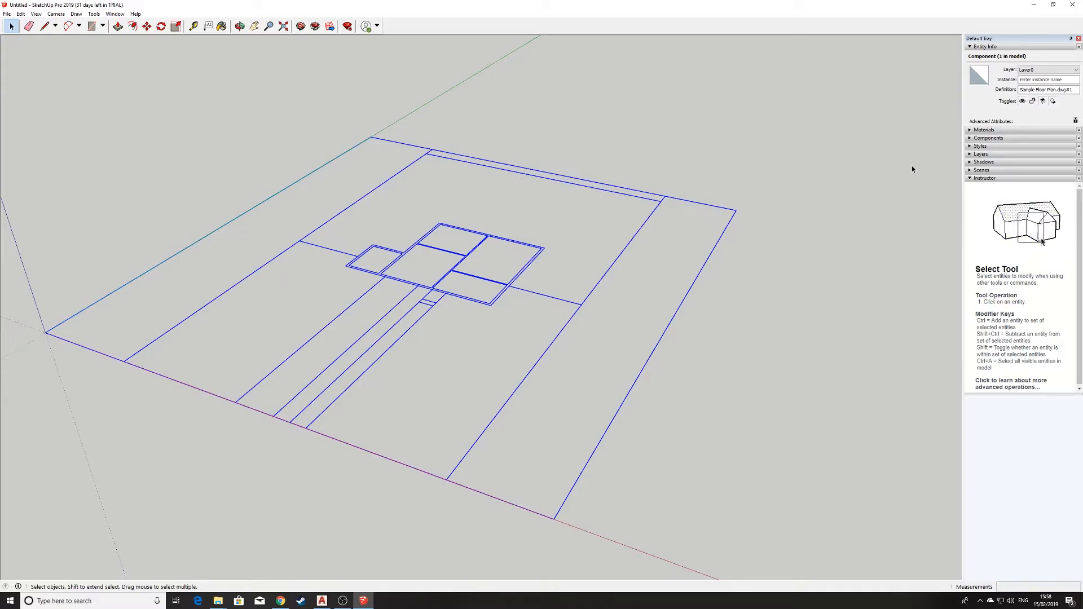
scroll(469, 331, up, 3)
click(438, 310)
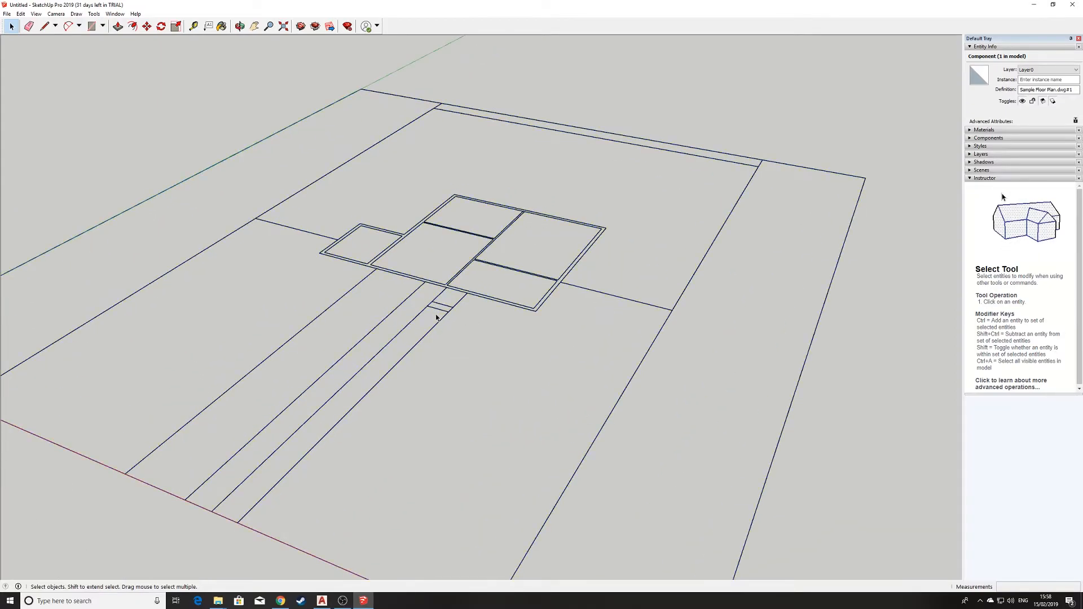
scroll(436, 312, up, 2)
scroll(434, 313, up, 3)
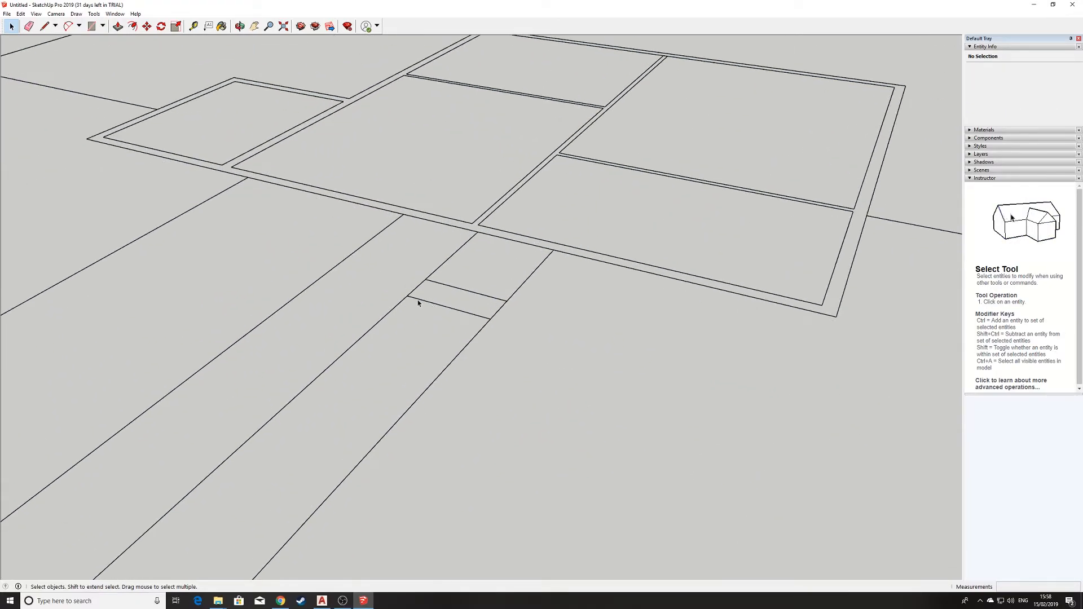
click(455, 312)
scroll(454, 310, down, 5)
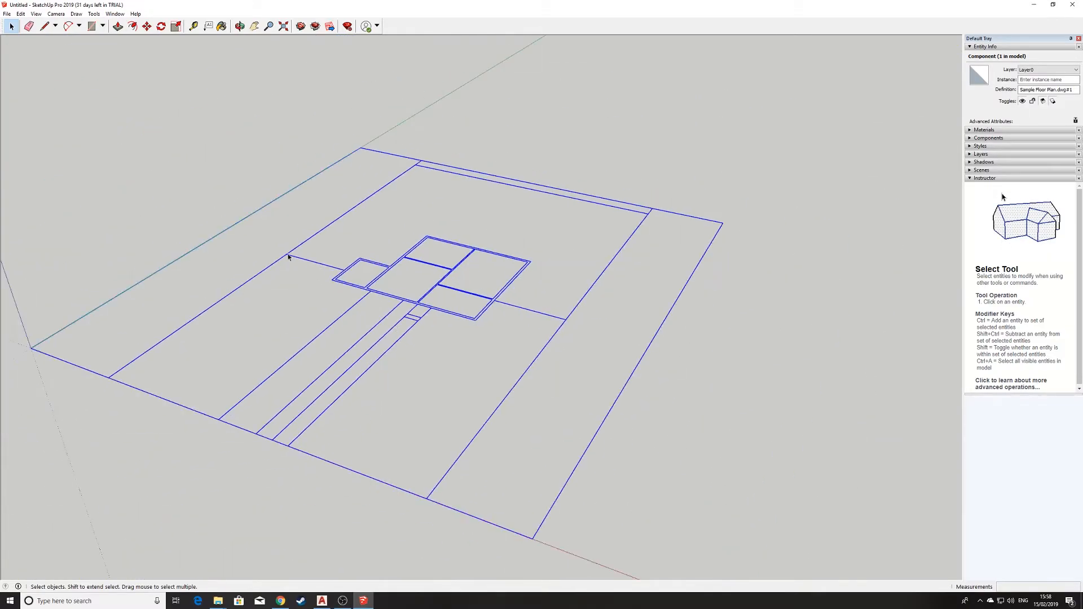
scroll(315, 275, up, 1)
click(151, 212)
scroll(180, 213, down, 2)
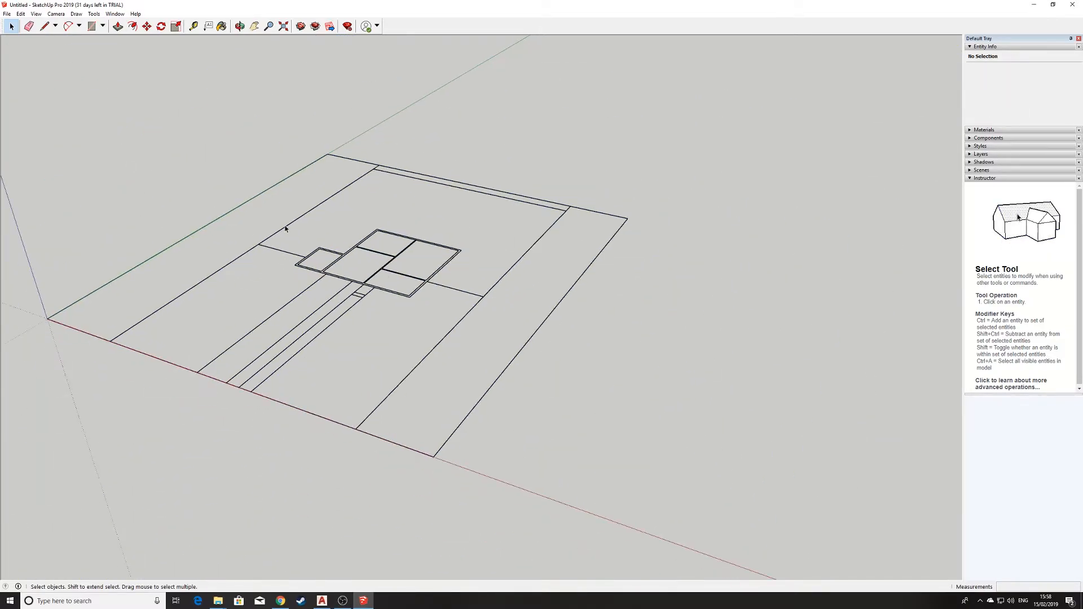
Select the whole imported floor plan component and lock it
drag(687, 139, 56, 482)
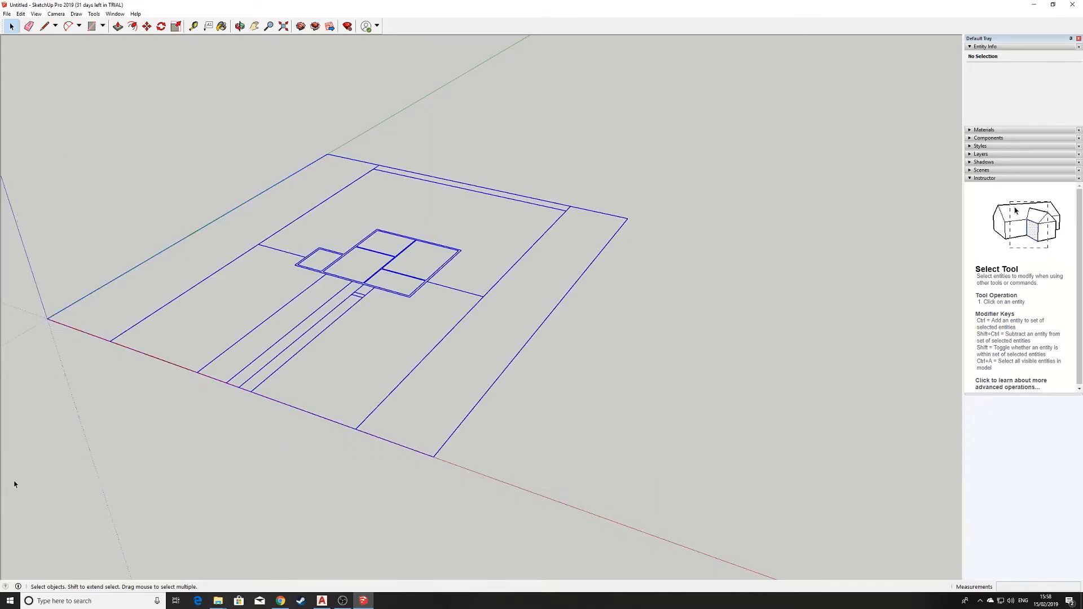
click(20, 14)
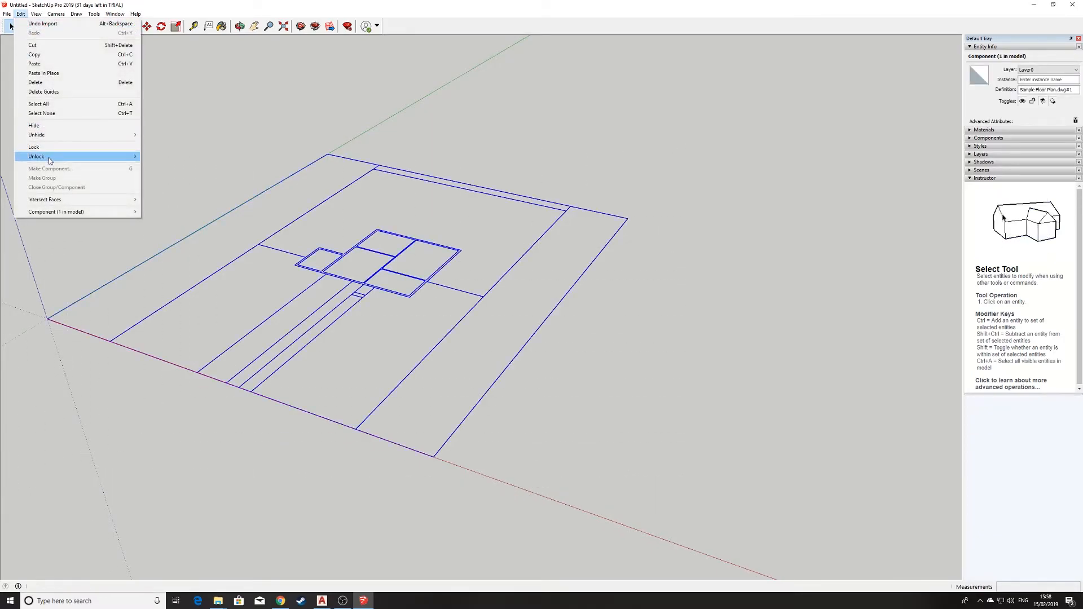
click(512, 149)
drag(715, 115, 62, 496)
click(21, 14)
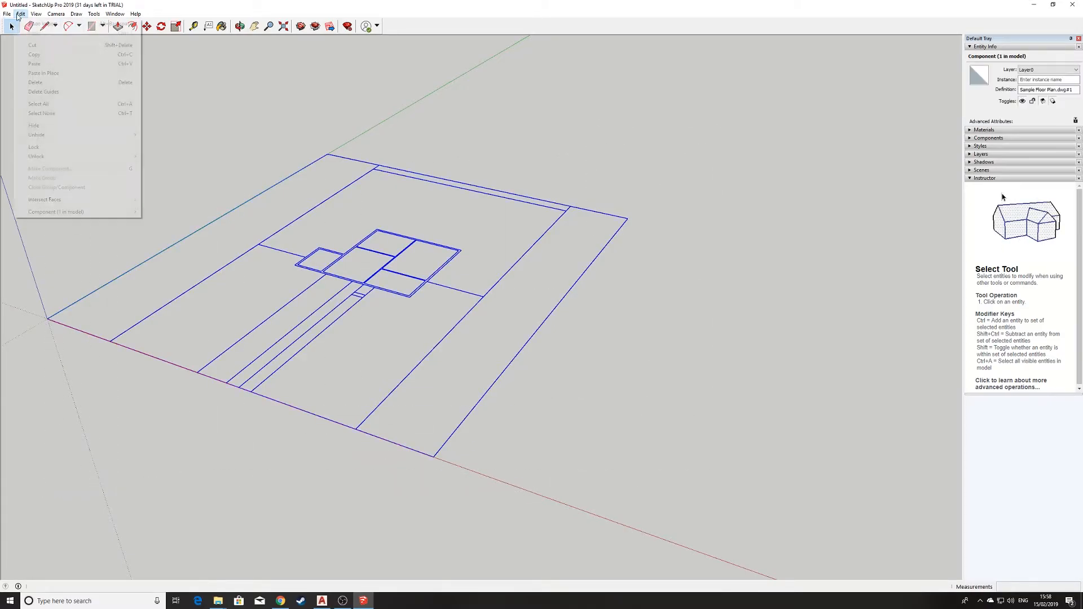
click(35, 147)
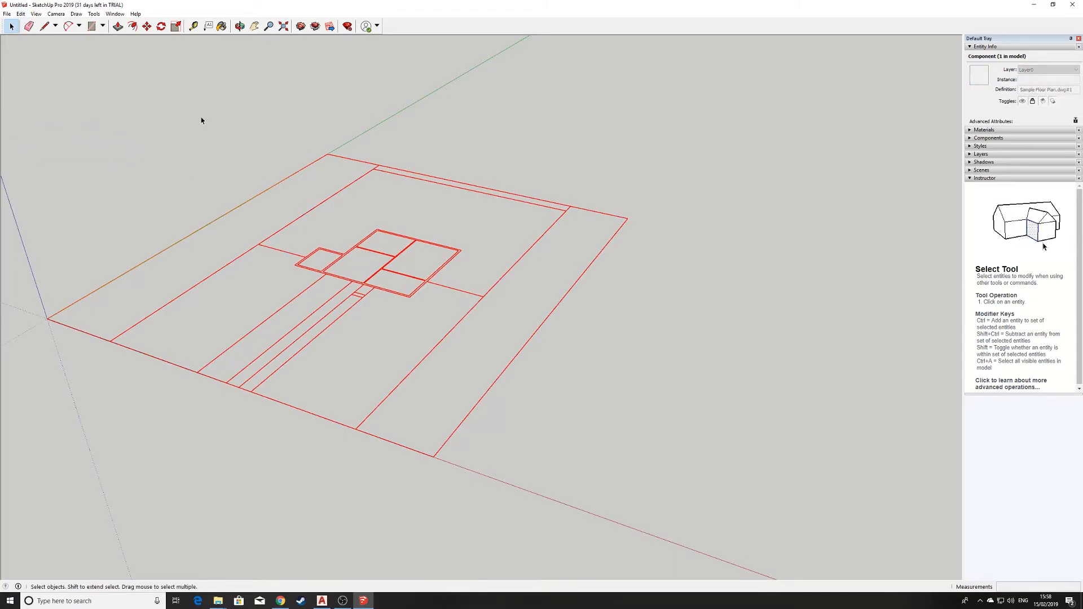